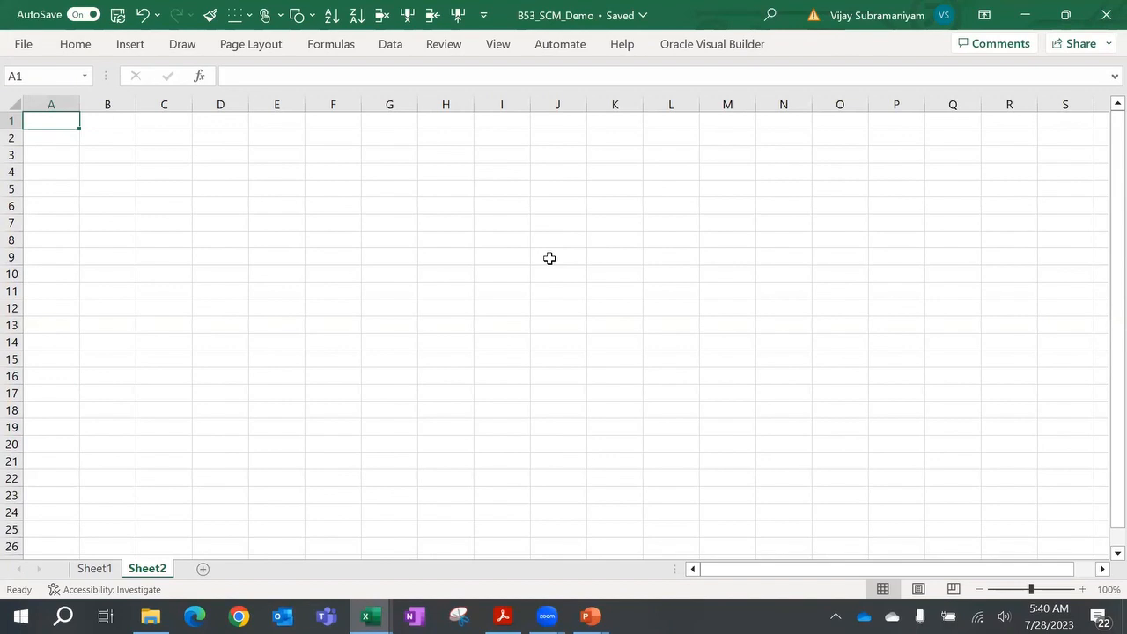
# - Enter the heading "2 End to End flows are mostly used" in cell C2
pyautogui.click(173, 143)
pyautogui.write('w')
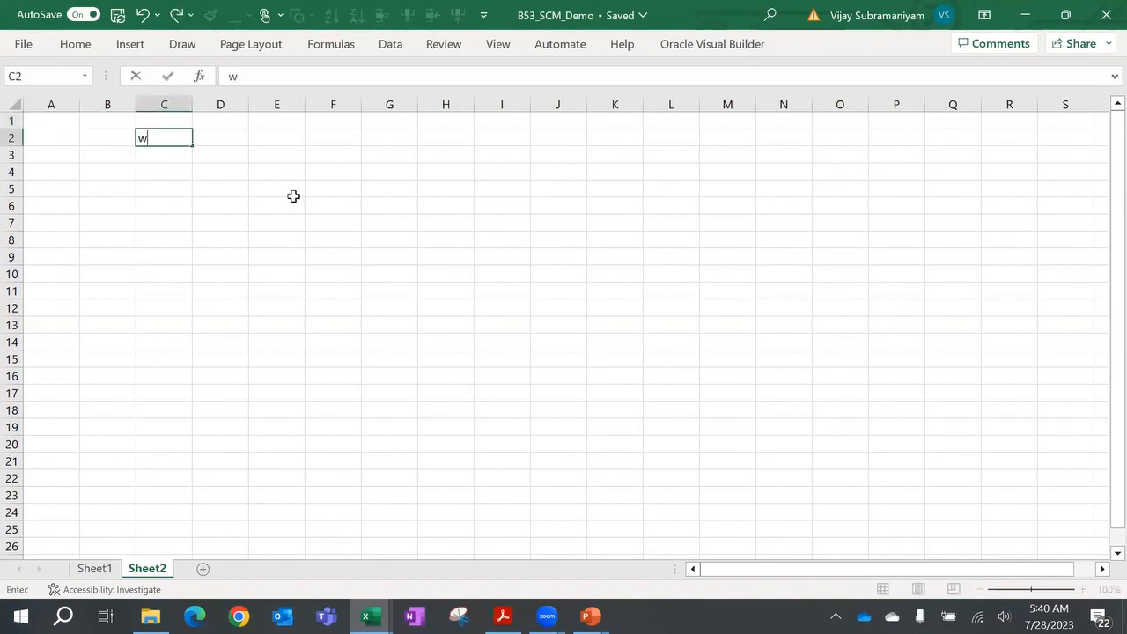
pyautogui.press('BackSpace')
pyautogui.write('2 {')
pyautogui.press('BackSpace')
pyautogui.write('End to EN')
pyautogui.press('BackSpace')
pyautogui.write('nd ')
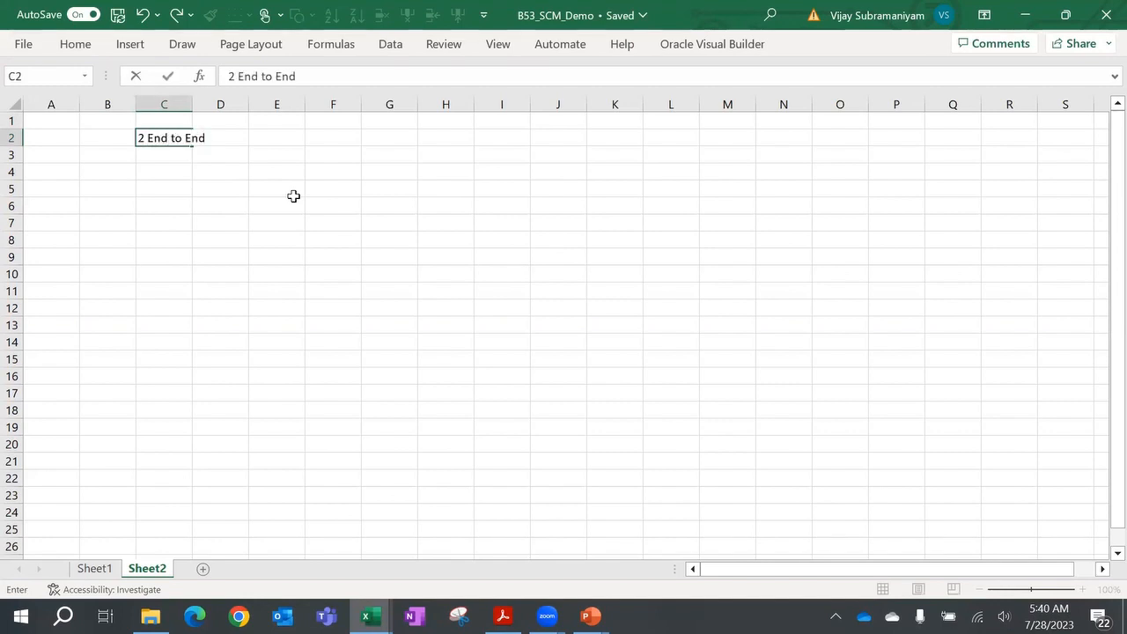
pyautogui.write('flows are mostly used')
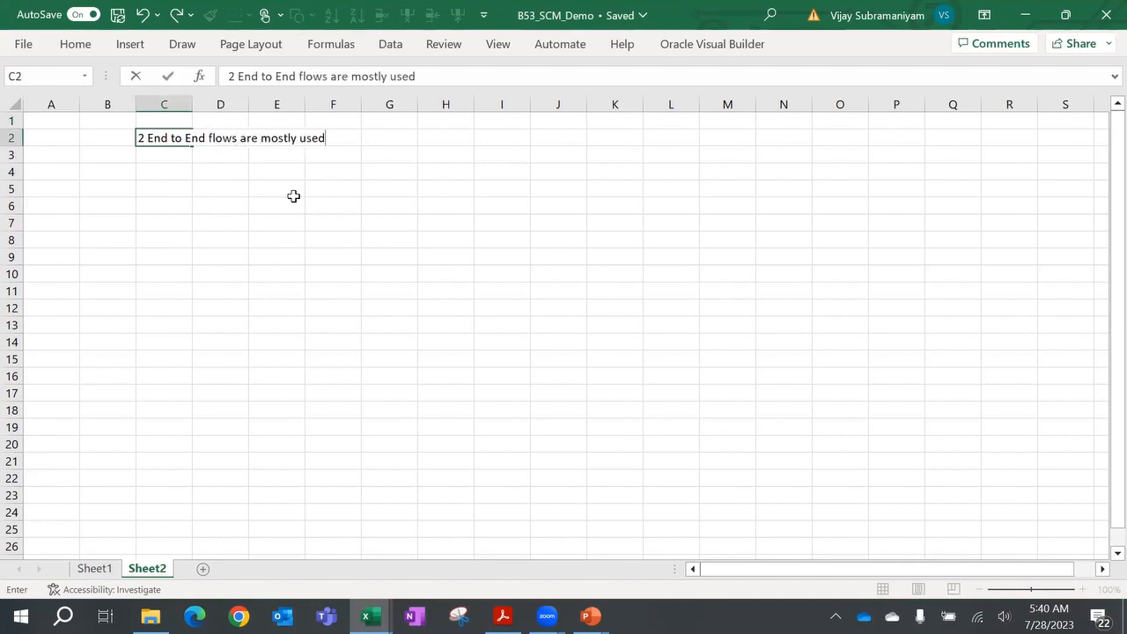
pyautogui.press('Return')
pyautogui.press('Return')
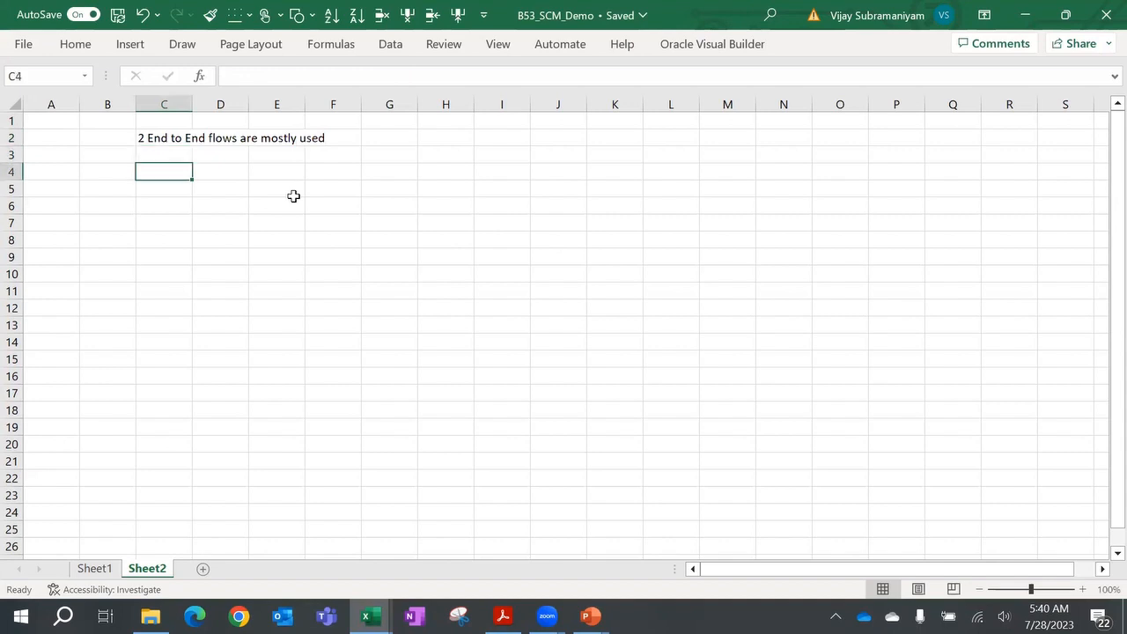
# - Enter "1. P2P Flow" in cell C4 and its description "Procure to Pay flow" in D4
pyautogui.write('1.')
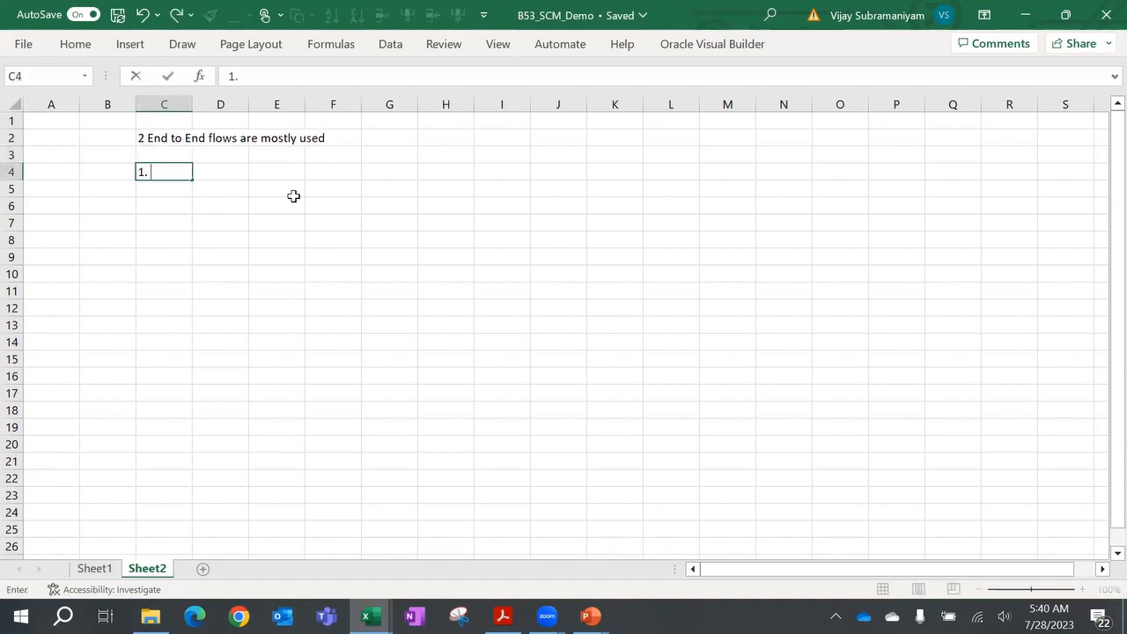
pyautogui.write(' P2P Flow')
pyautogui.press('Tab')
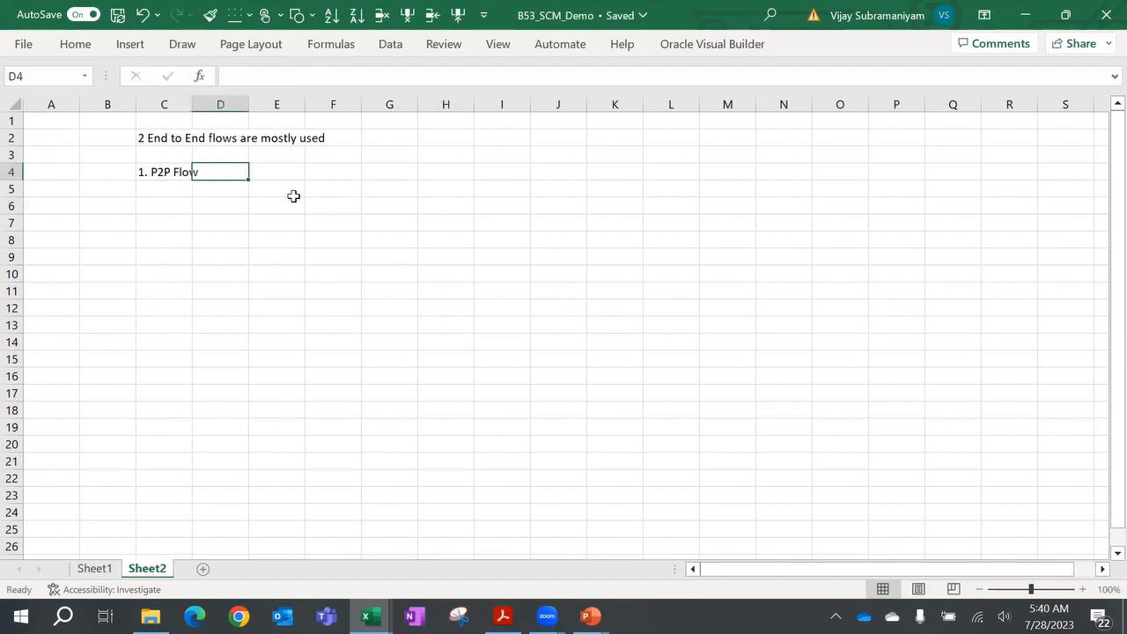
pyautogui.write('Procur')
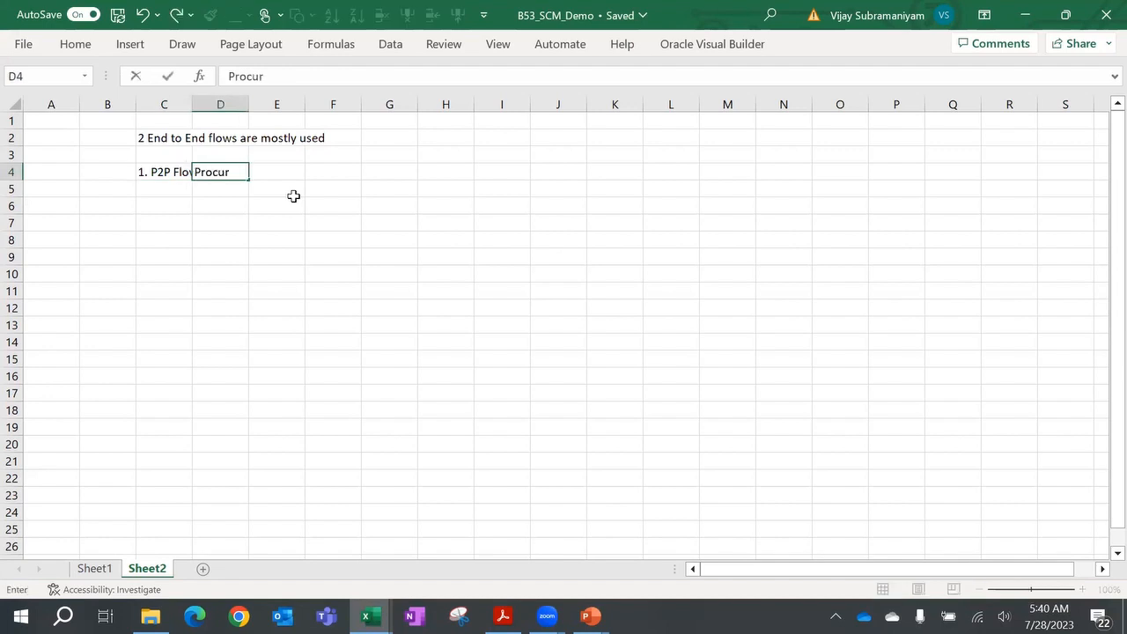
pyautogui.write('e to Pay flow')
pyautogui.press('Return')
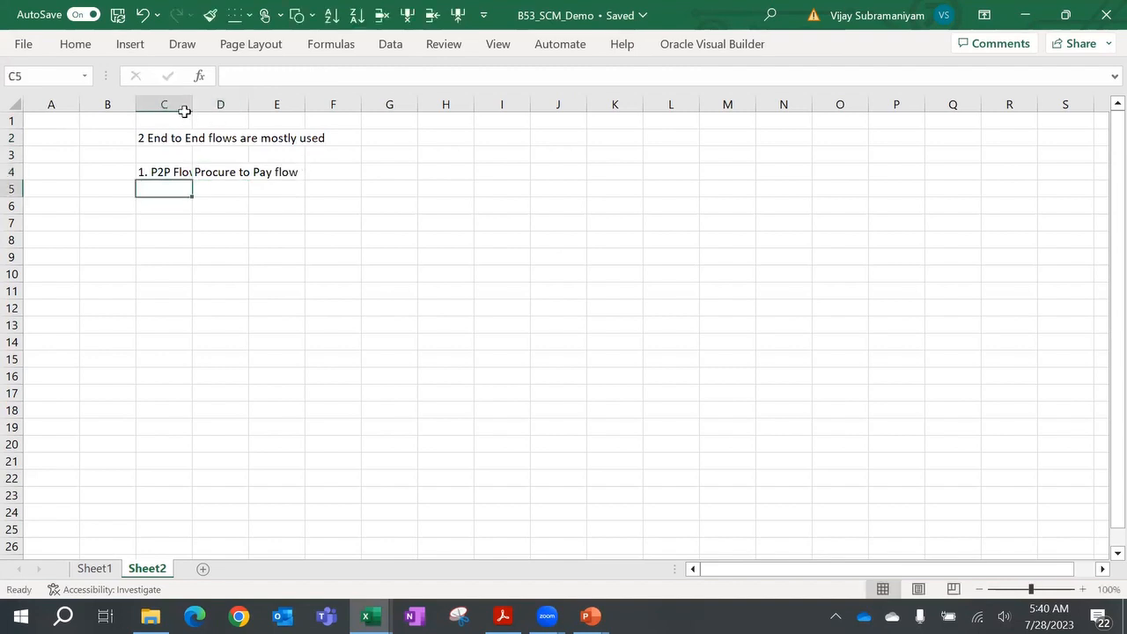
# - Widen column C to fit the heading text and autofit column D to its contents
pyautogui.moveTo(193, 104); pyautogui.dragTo(331, 106)
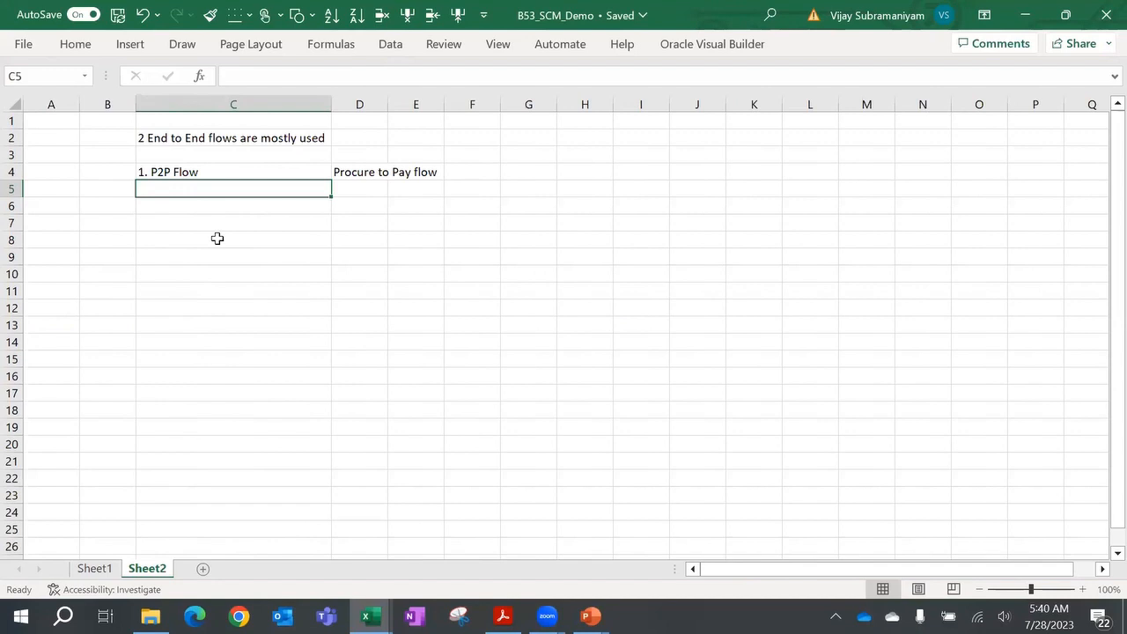
pyautogui.doubleClick(389, 104)
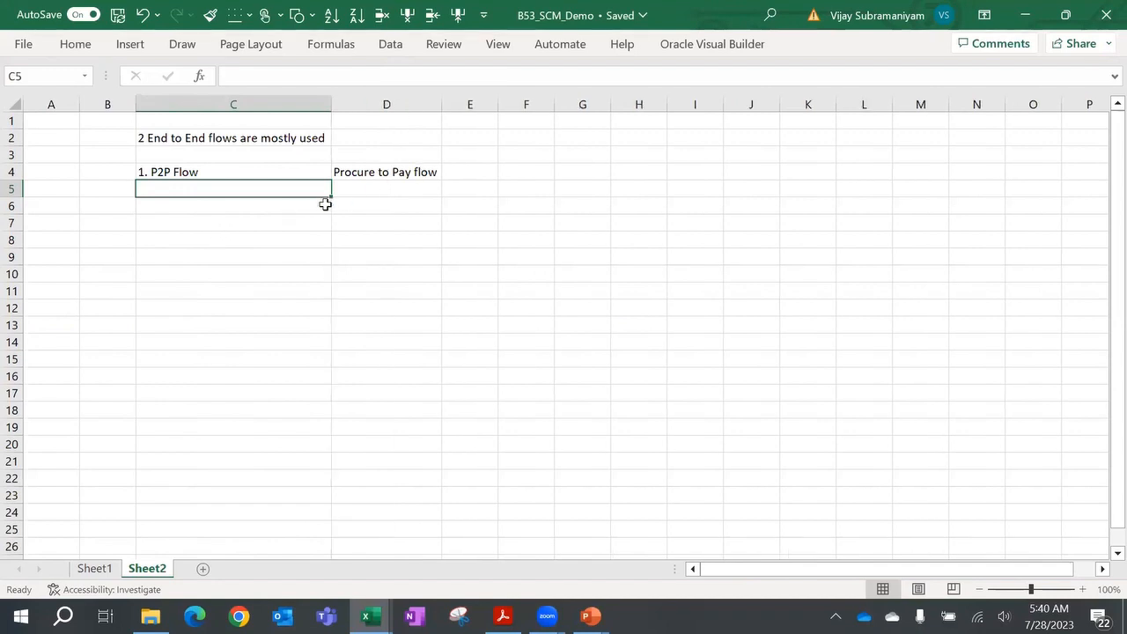
pyautogui.click(384, 172)
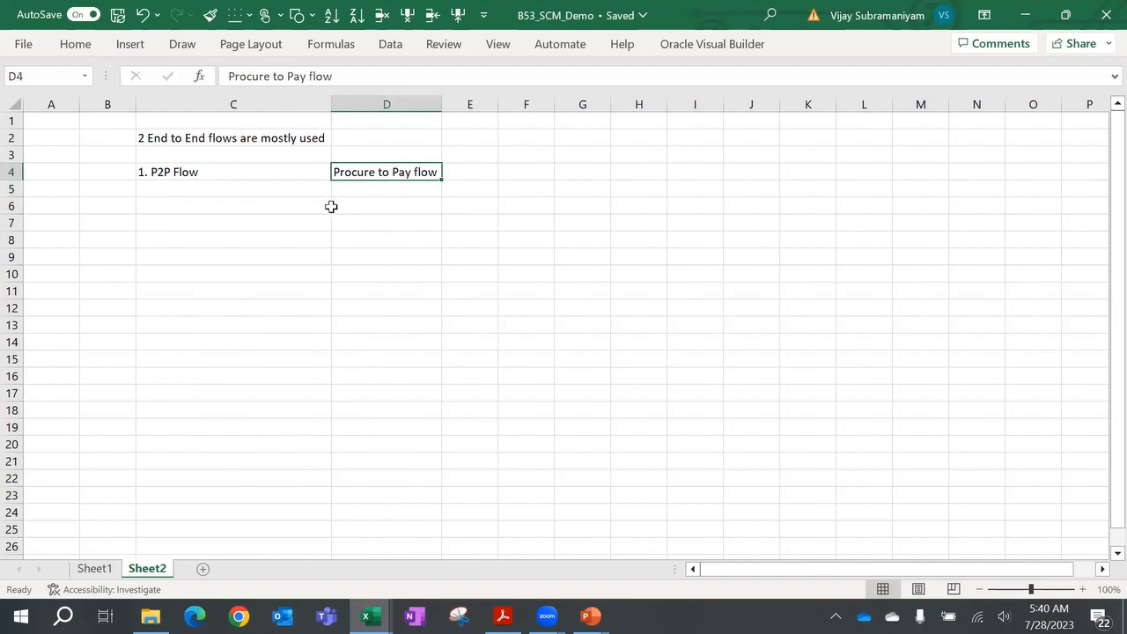
# - Enter "2. O2C Flow" in cell C5 and its description "Order to Cash Flow" in D5
pyautogui.click(208, 189)
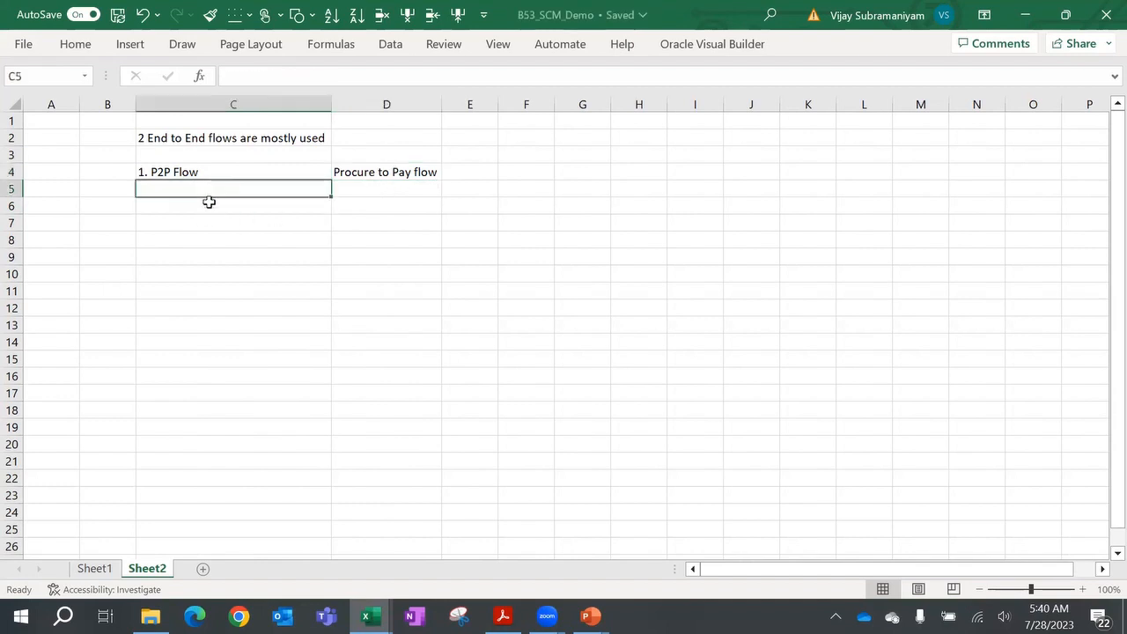
pyautogui.write('2. O')
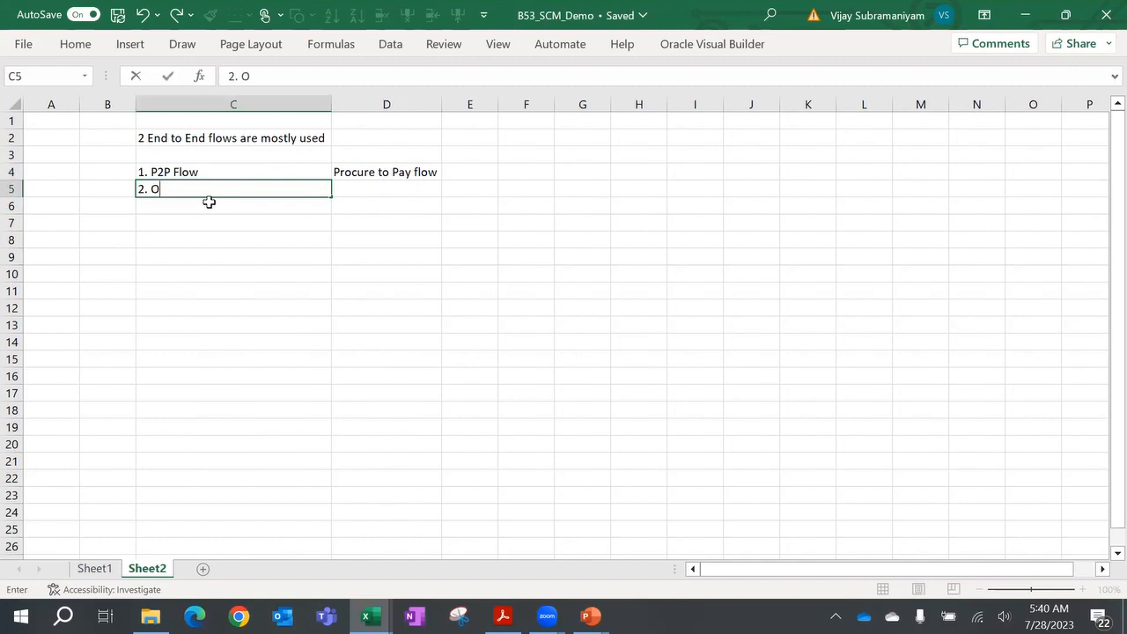
pyautogui.write('2C Flow')
pyautogui.press('Tab')
pyautogui.write('Order')
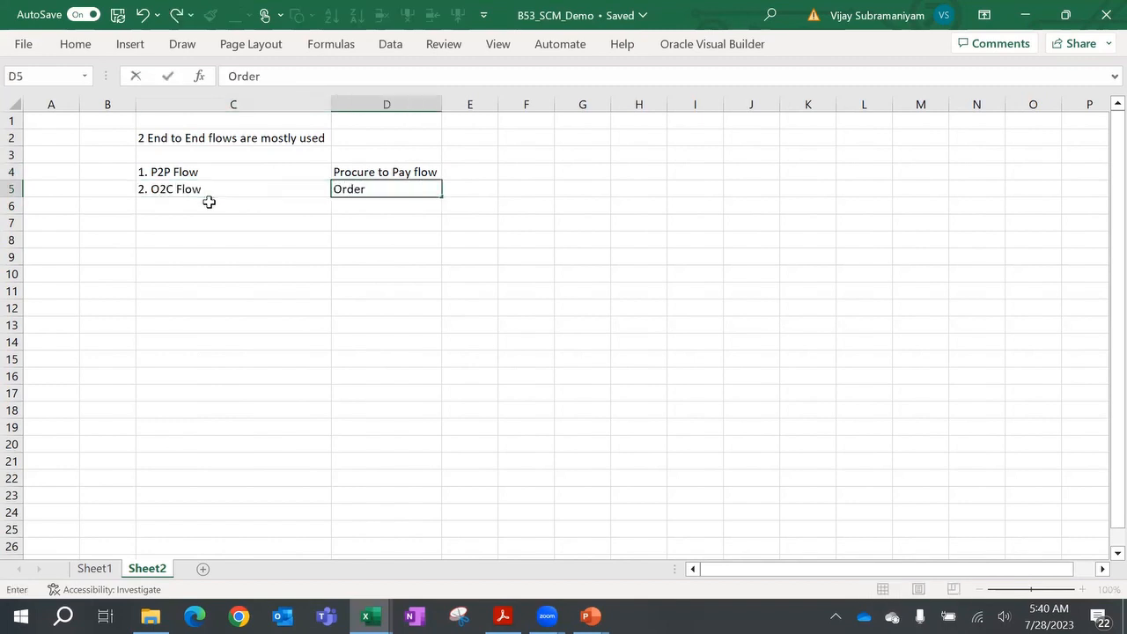
pyautogui.write(' to Cash Flow')
pyautogui.press('Return')
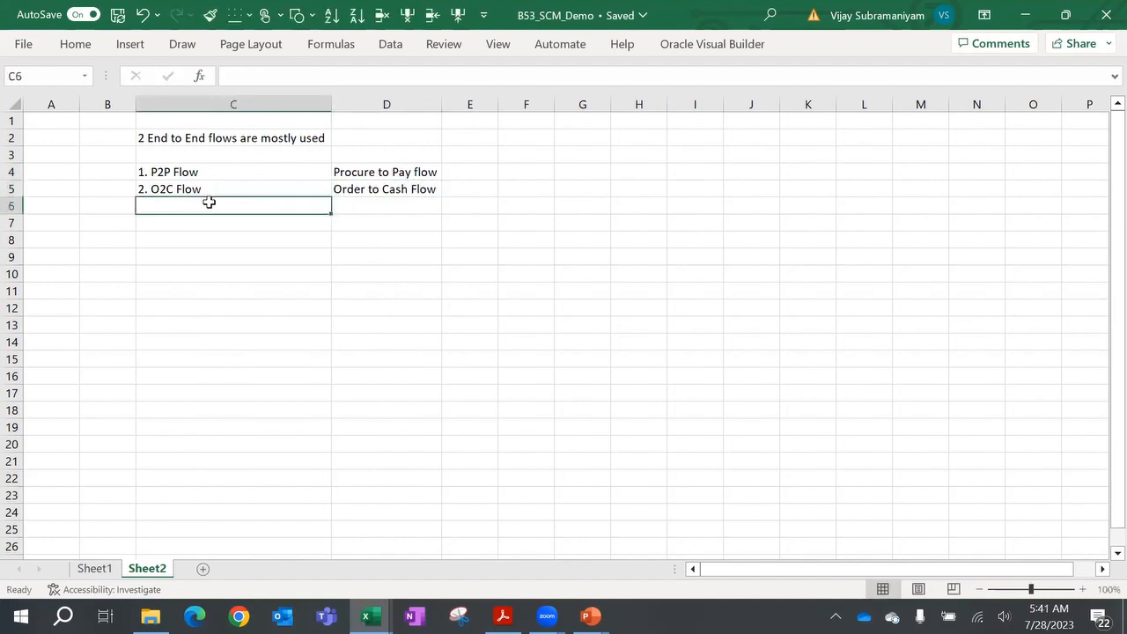
pyautogui.click(419, 186)
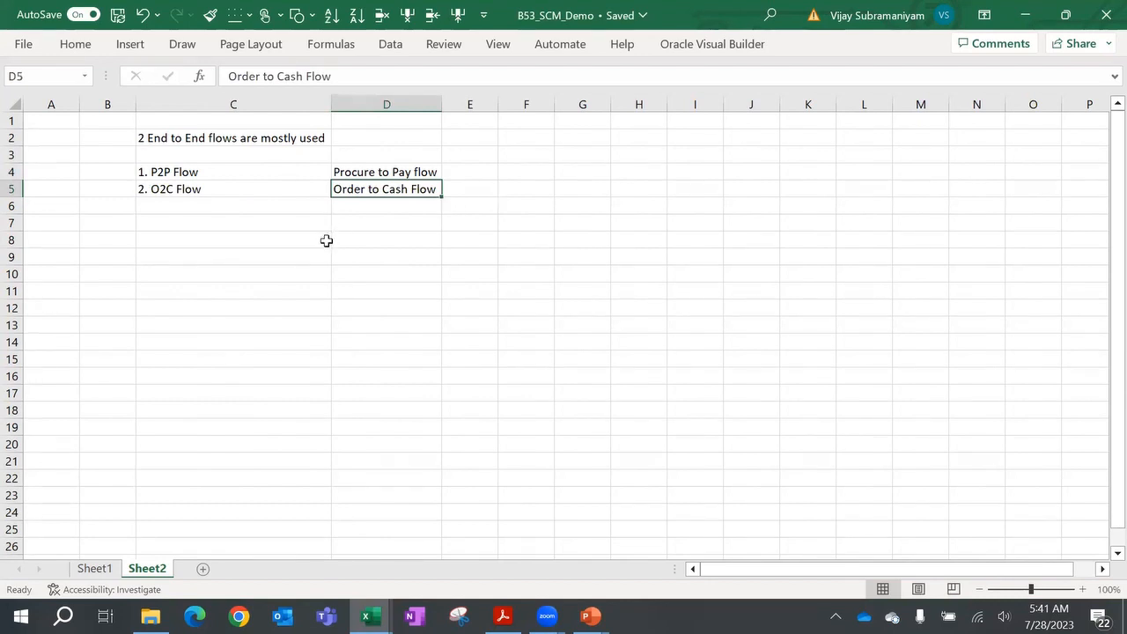
pyautogui.click(379, 172)
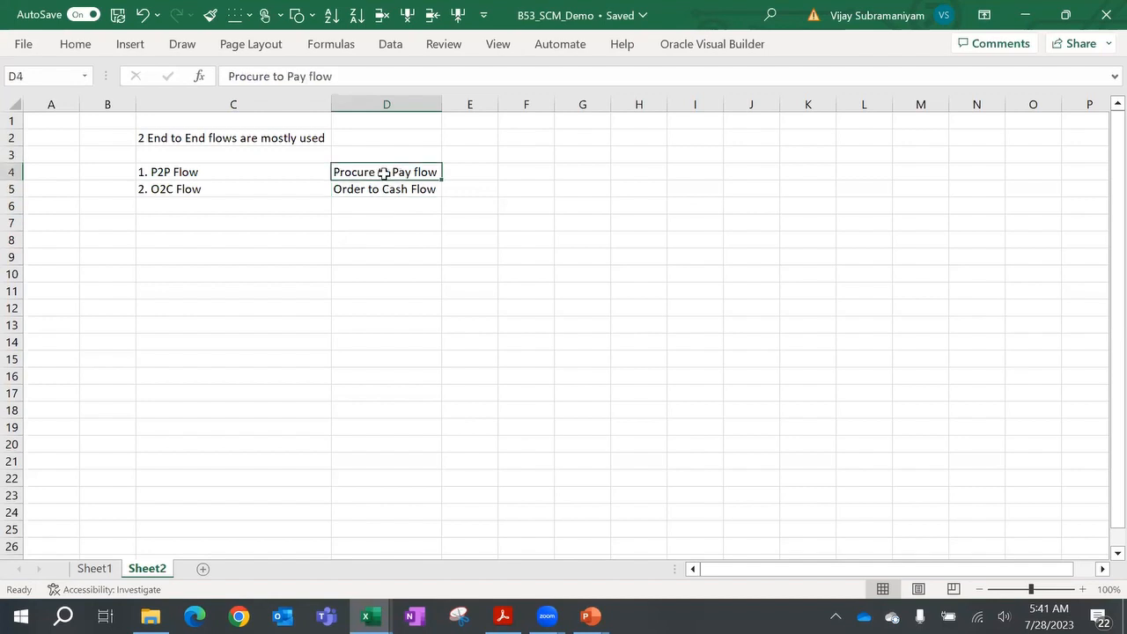
pyautogui.moveTo(157, 173); pyautogui.dragTo(414, 202)
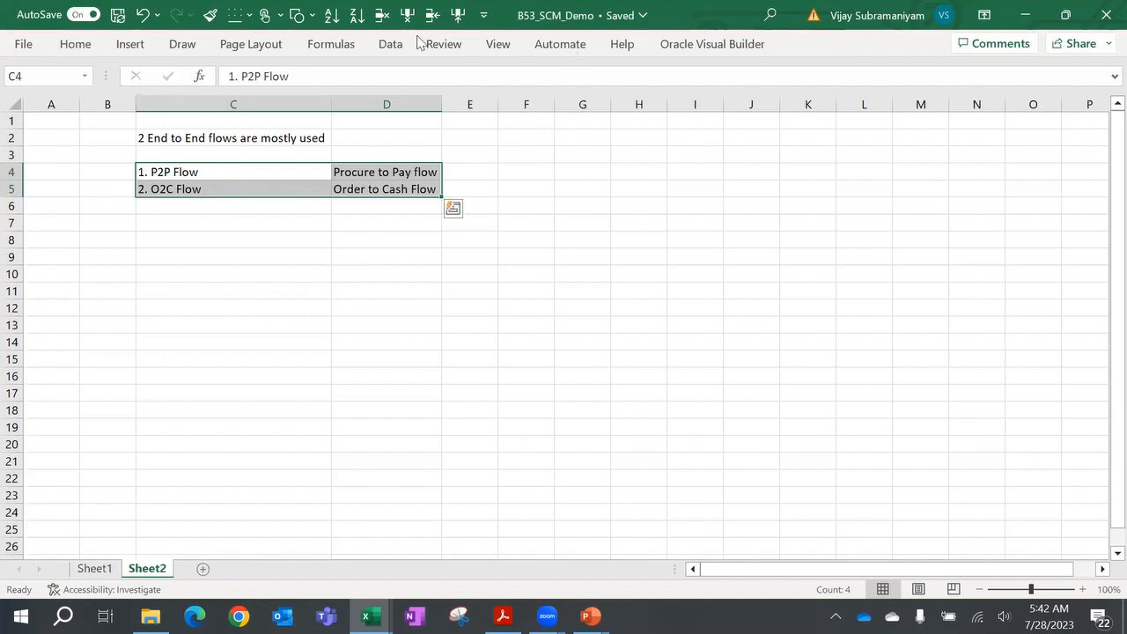
# - Enter the section heading "P2P Flow" in cell C8
pyautogui.click(204, 241)
pyautogui.write('P2')
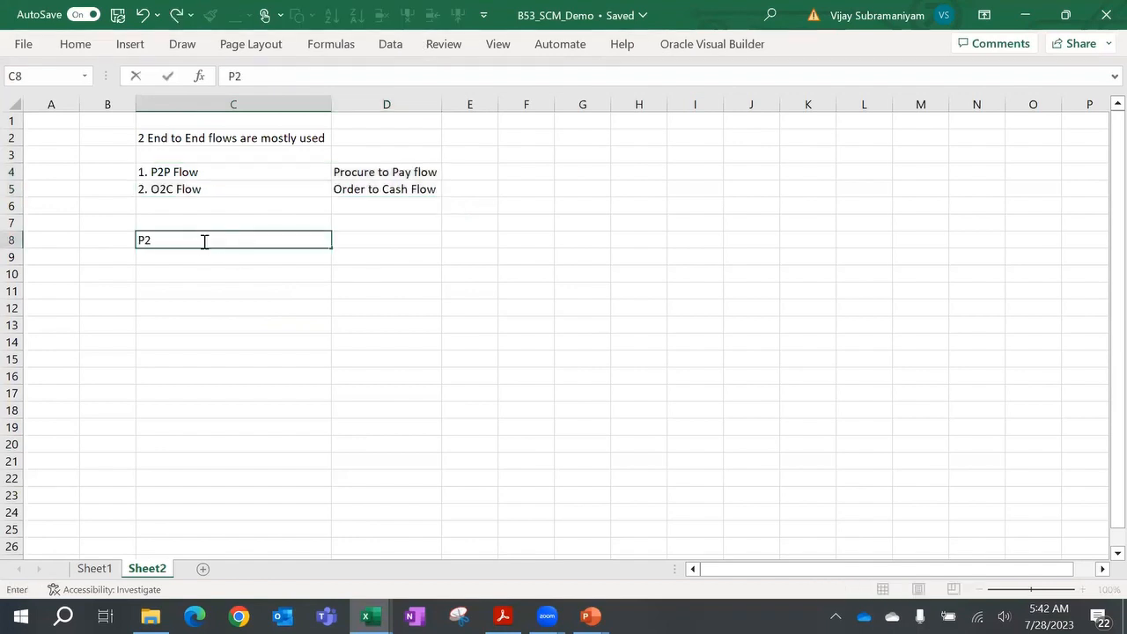
pyautogui.write('P Flow')
pyautogui.press('Return')
# - Draw a rectangle below the P2P Flow heading in column C and label it "Requestor in the"
pyautogui.scroll(-3, 203, 240)
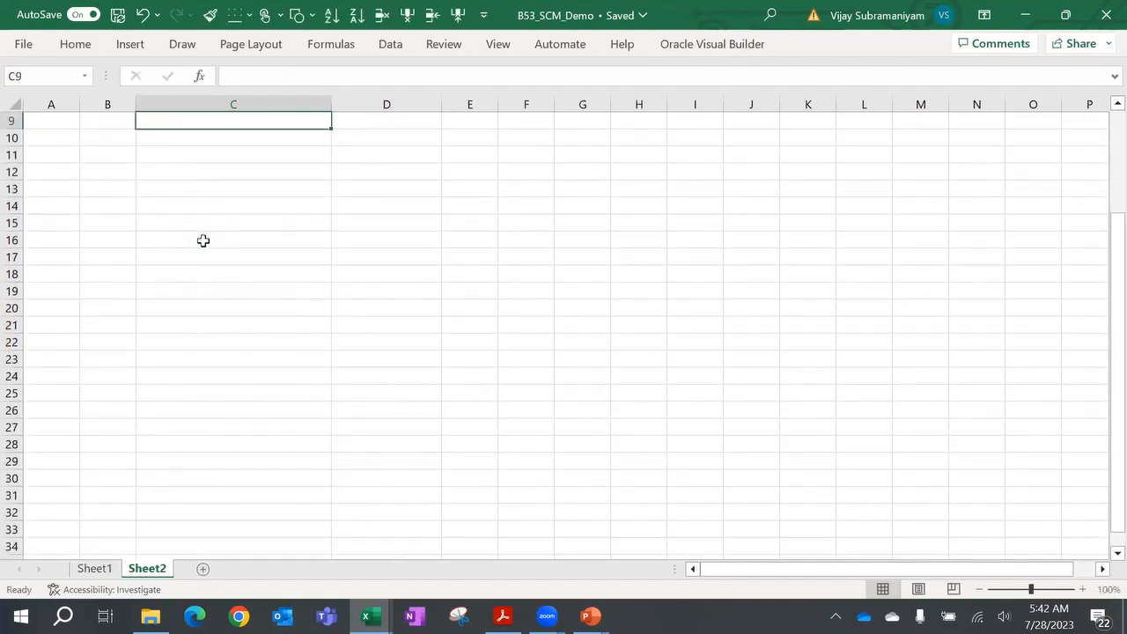
pyautogui.scroll(1, 204, 241)
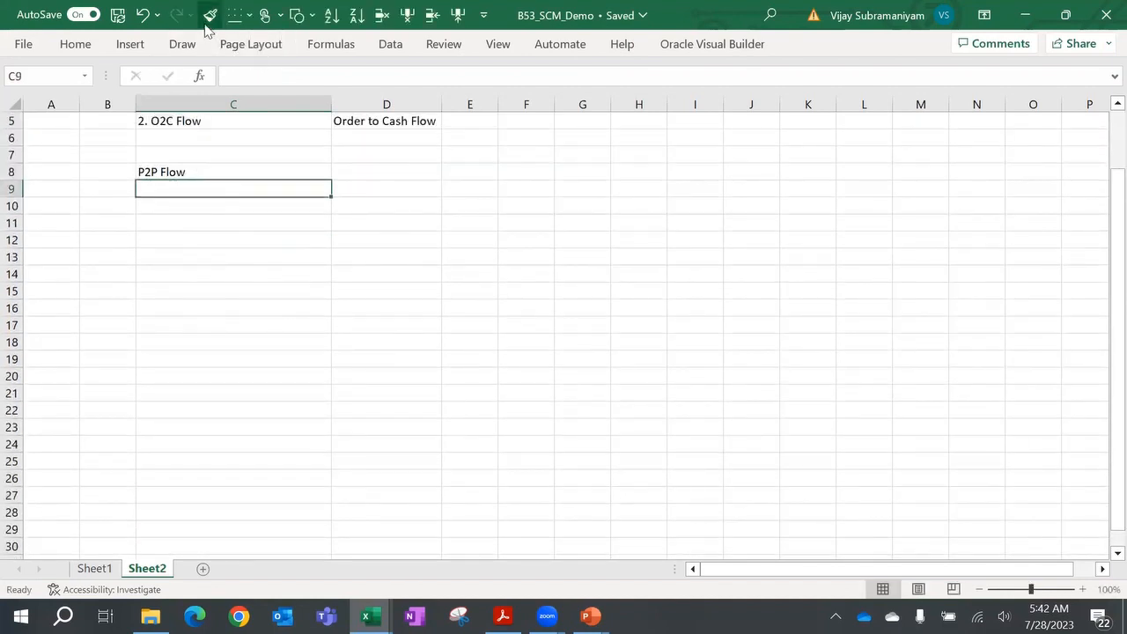
pyautogui.click(310, 16)
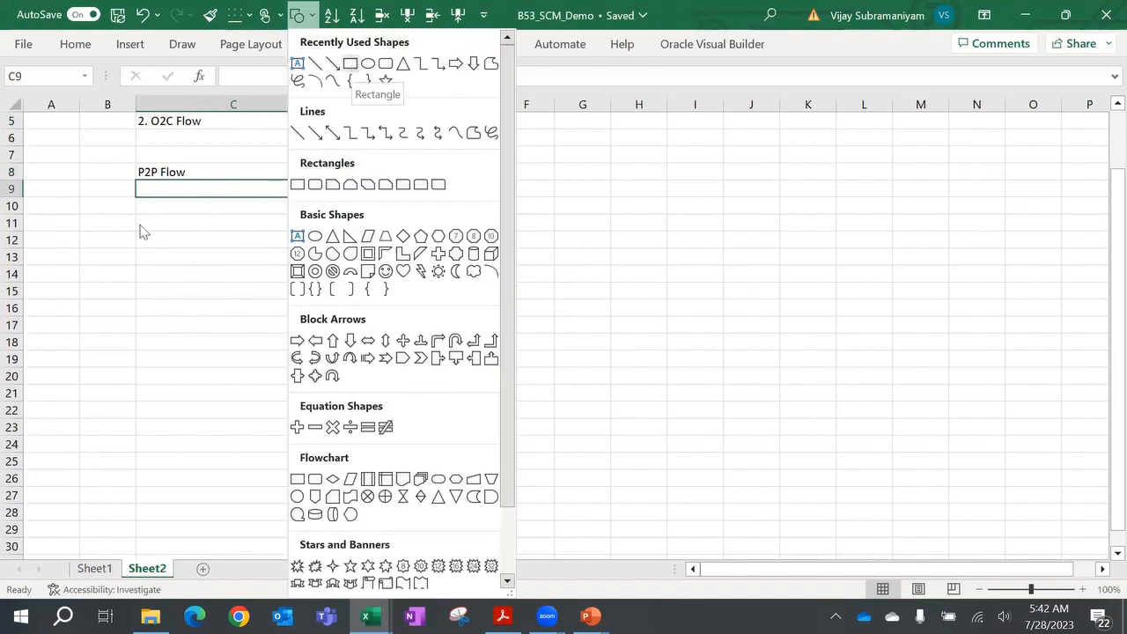
pyautogui.click(171, 174)
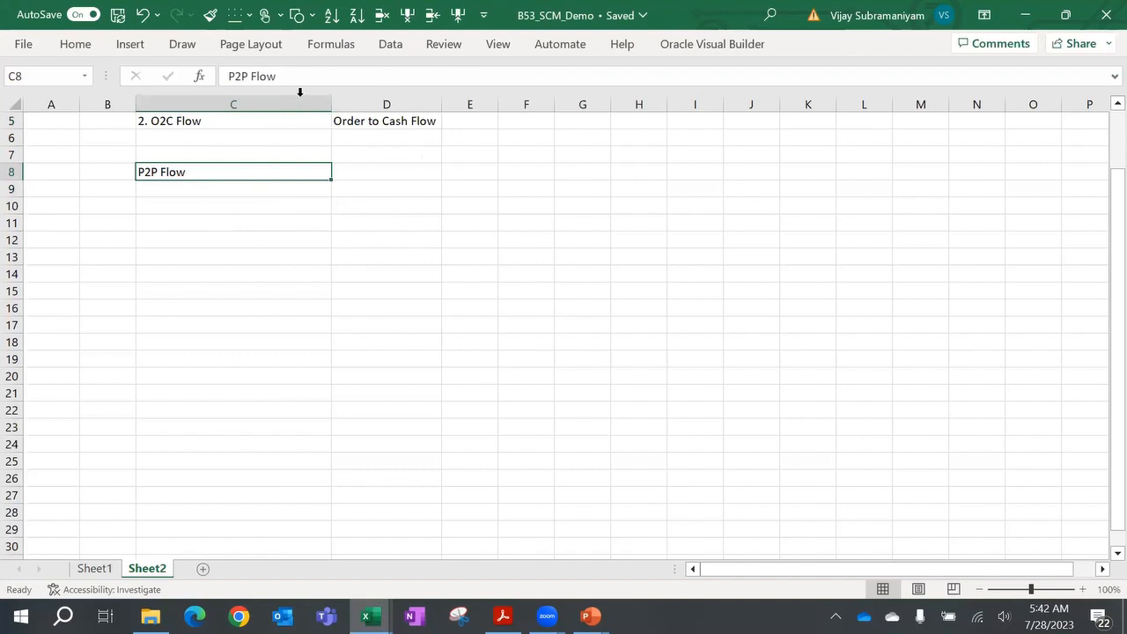
pyautogui.click(297, 15)
pyautogui.click(351, 63)
pyautogui.moveTo(159, 214); pyautogui.dragTo(265, 279)
pyautogui.write('R')
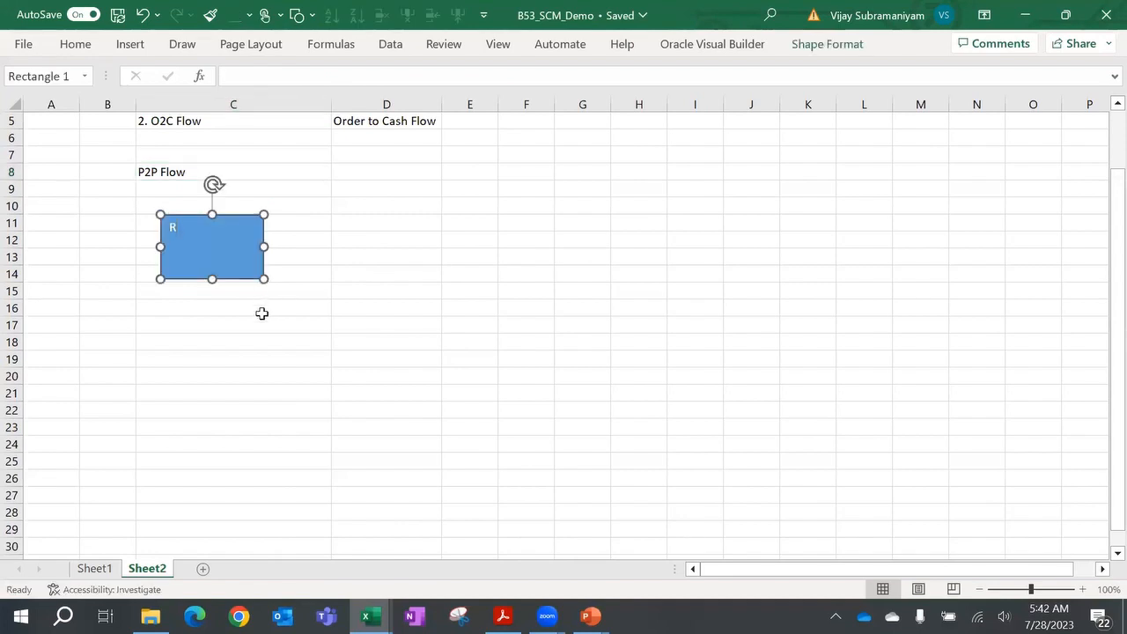
pyautogui.write('equestor in the')
# - Delete the labelled rectangle below the P2P Flow heading
pyautogui.click(249, 343)
pyautogui.click(241, 281)
pyautogui.press('Delete')
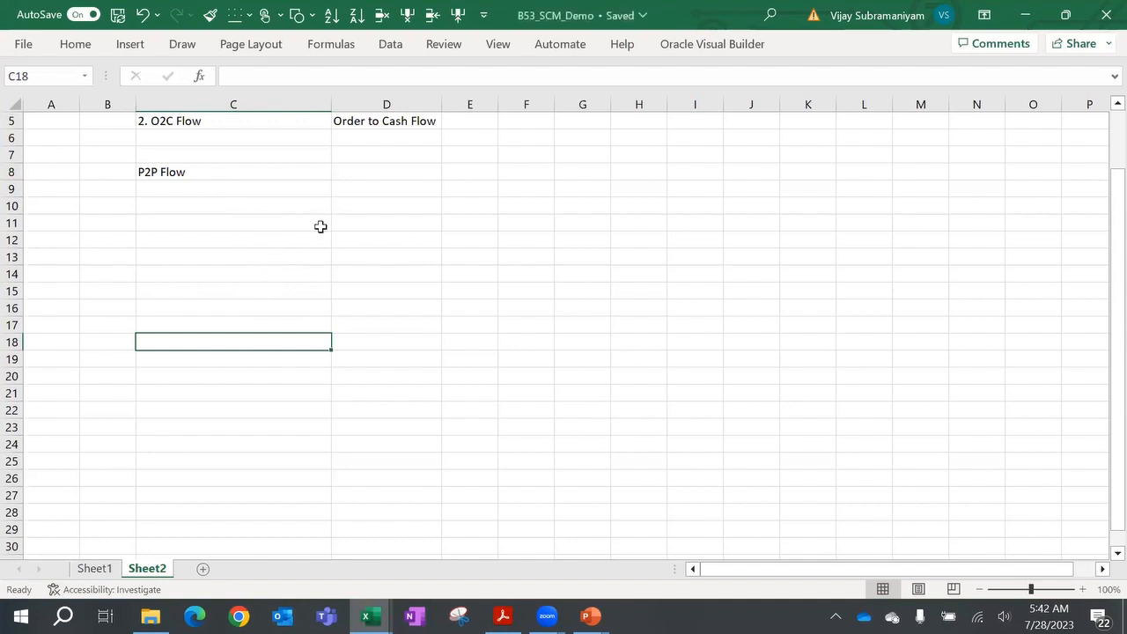
# - Search the computer for Visio, launch it and dismiss the search window
pyautogui.click(22, 617)
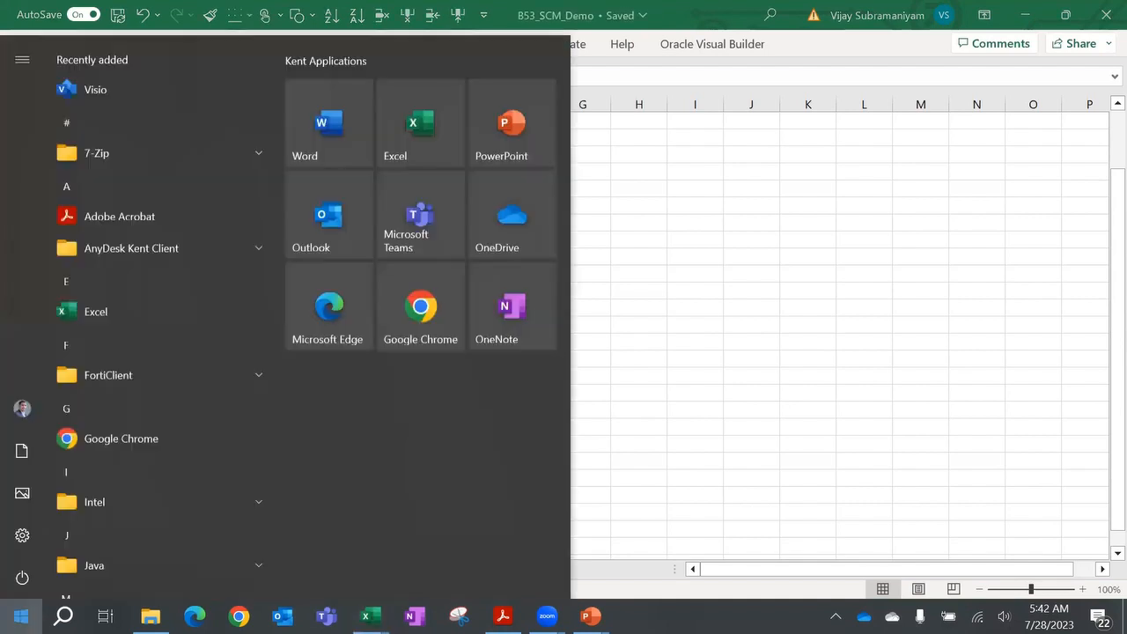
pyautogui.write('vis')
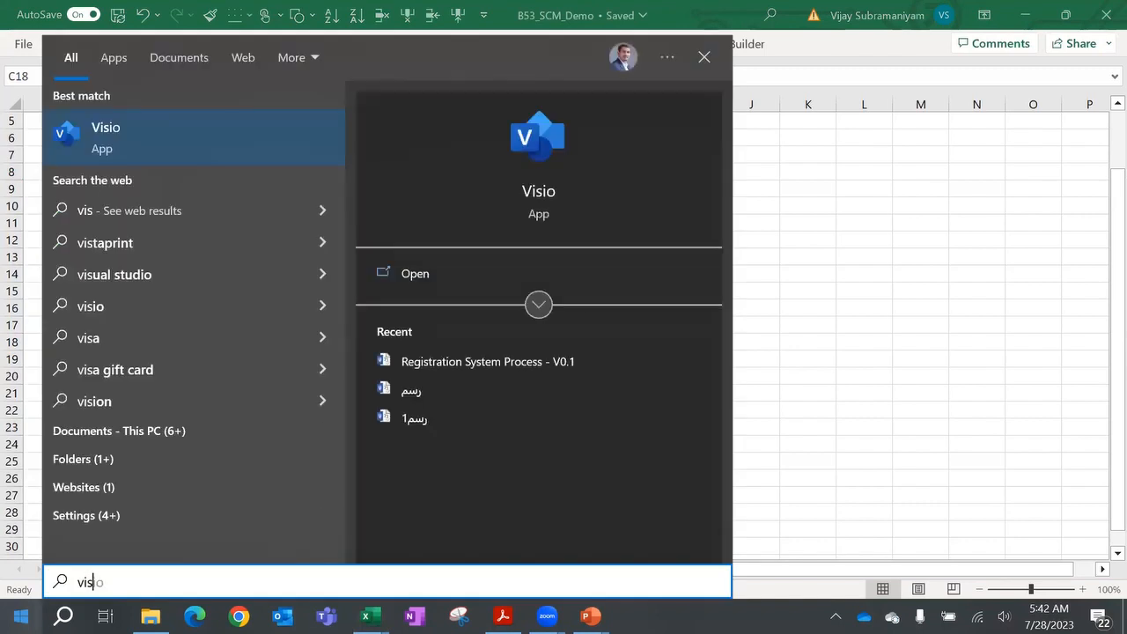
pyautogui.click(147, 155)
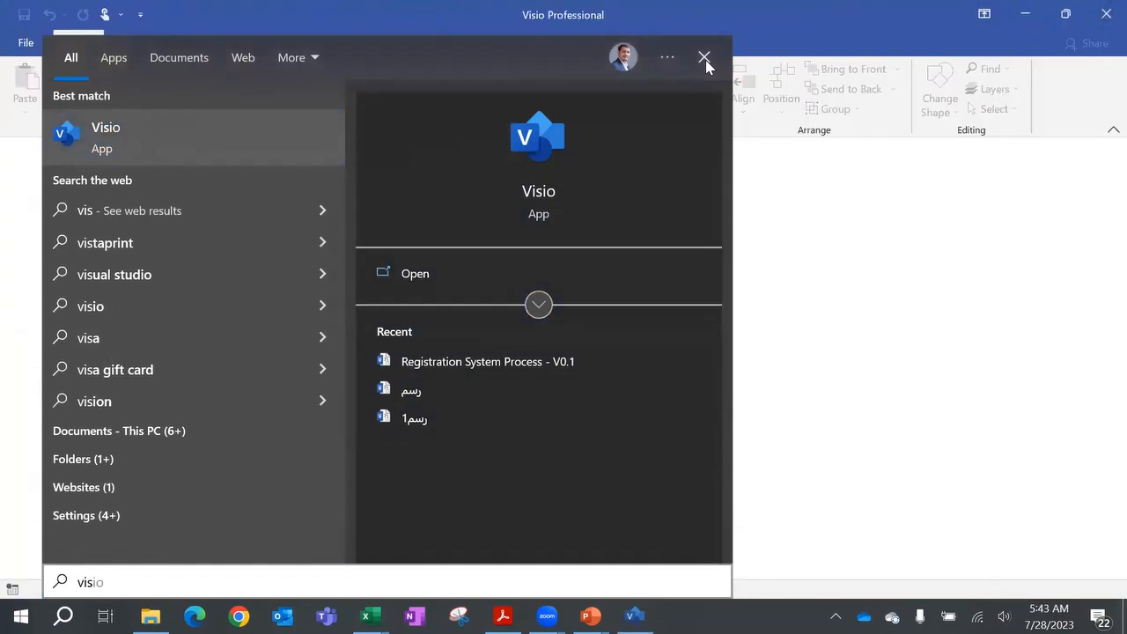
pyautogui.click(831, 200)
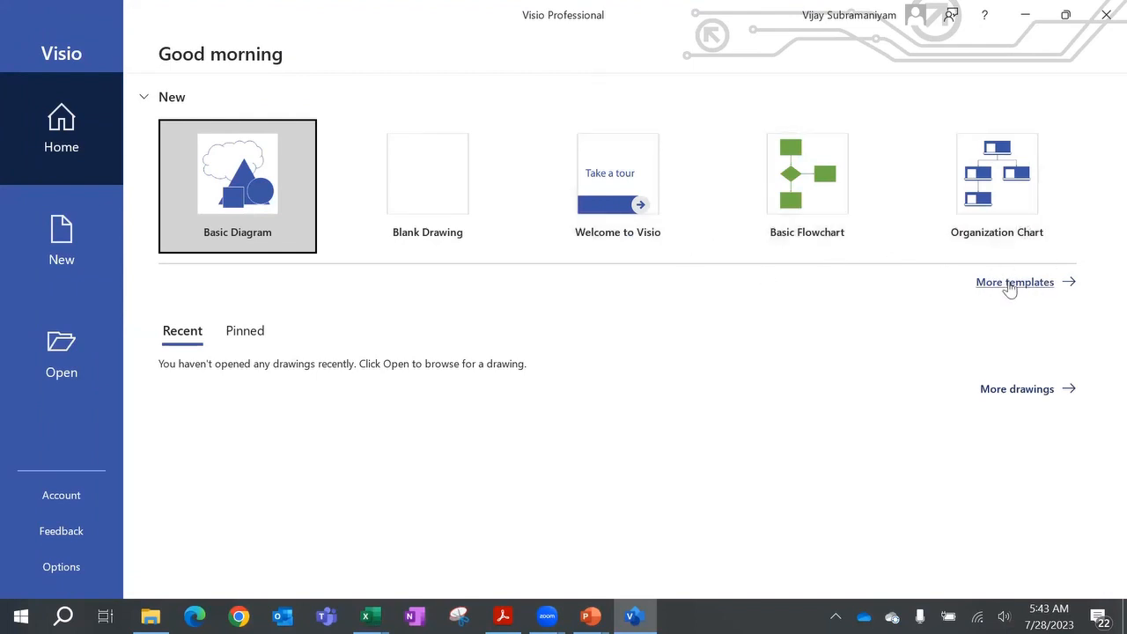
# - Create a new drawing from the Cross-Functional Flowchart template
pyautogui.click(95, 257)
pyautogui.scroll(-6, 488, 329)
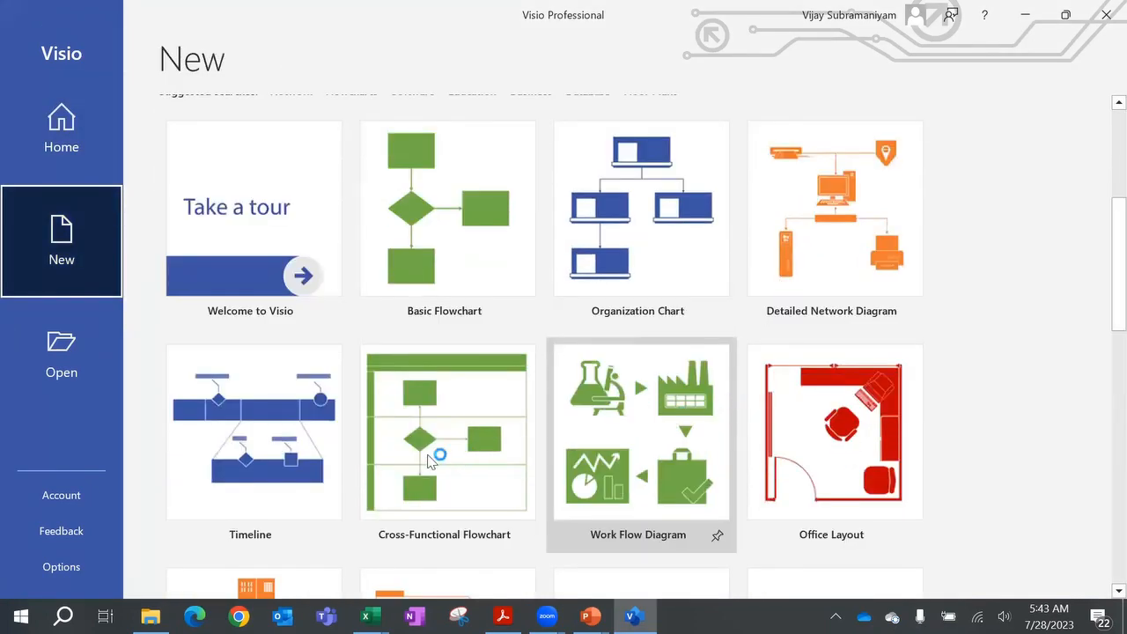
pyautogui.click(427, 431)
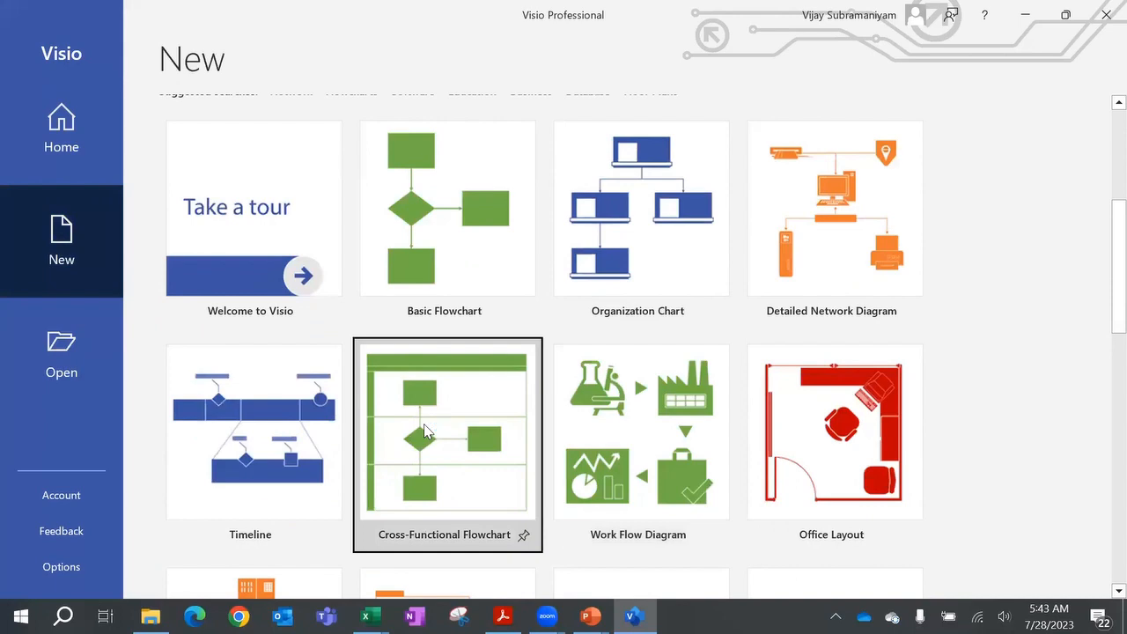
pyautogui.click(425, 432)
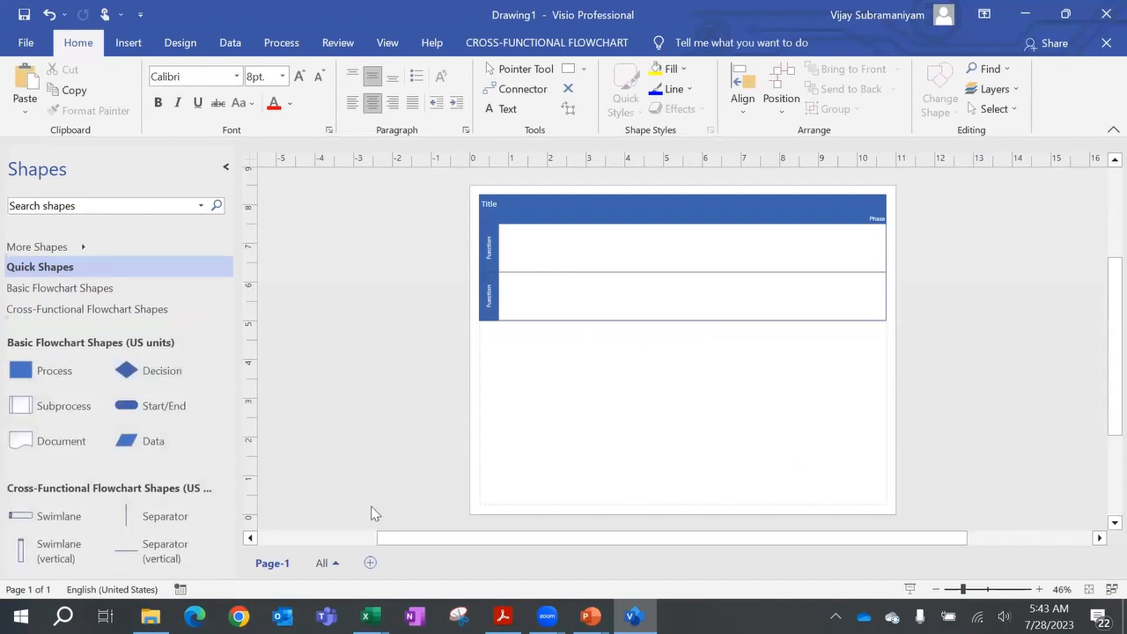
# - Collapse the ribbon to give the flowchart page more room
pyautogui.keyDown('ctrl'); pyautogui.scroll(-2, 705, 268); pyautogui.keyUp('ctrl')
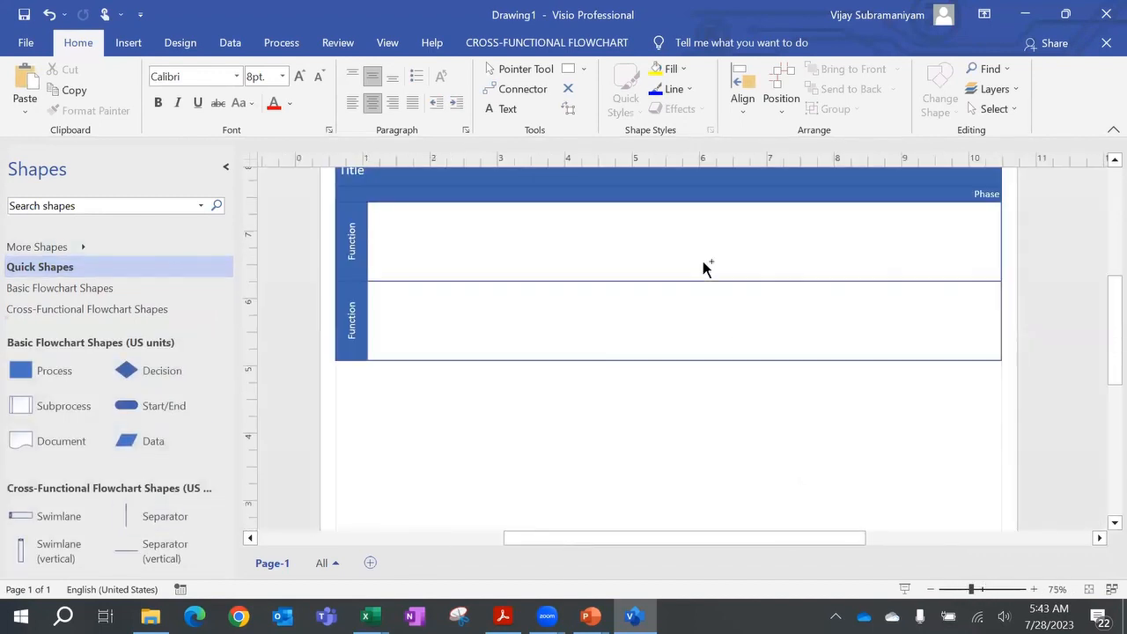
pyautogui.scroll(3, 695, 276)
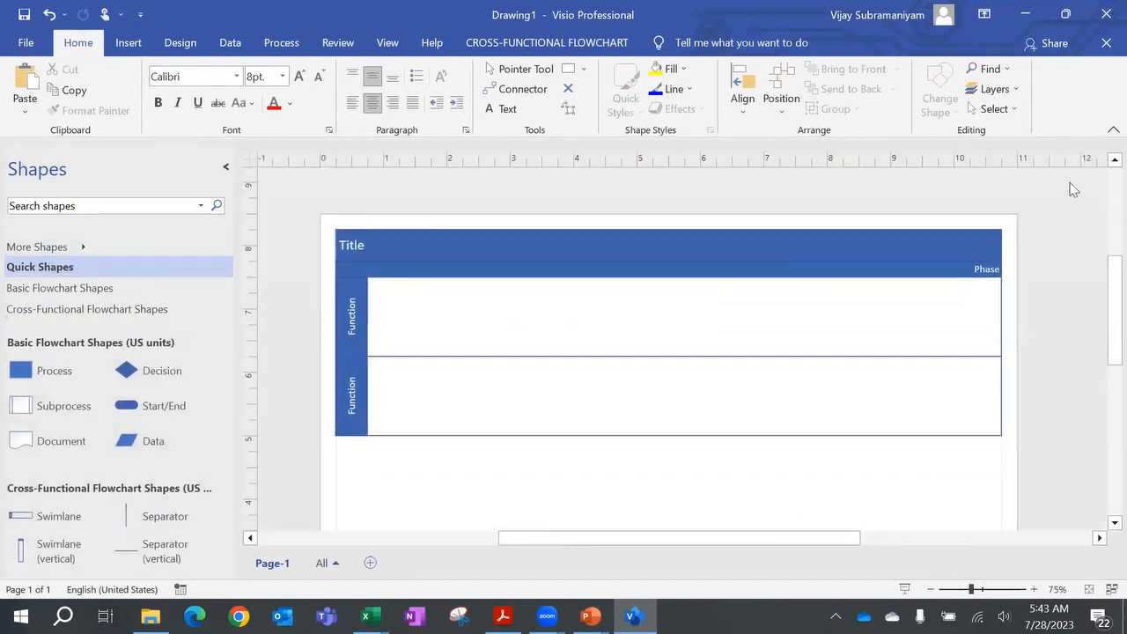
pyautogui.click(1114, 129)
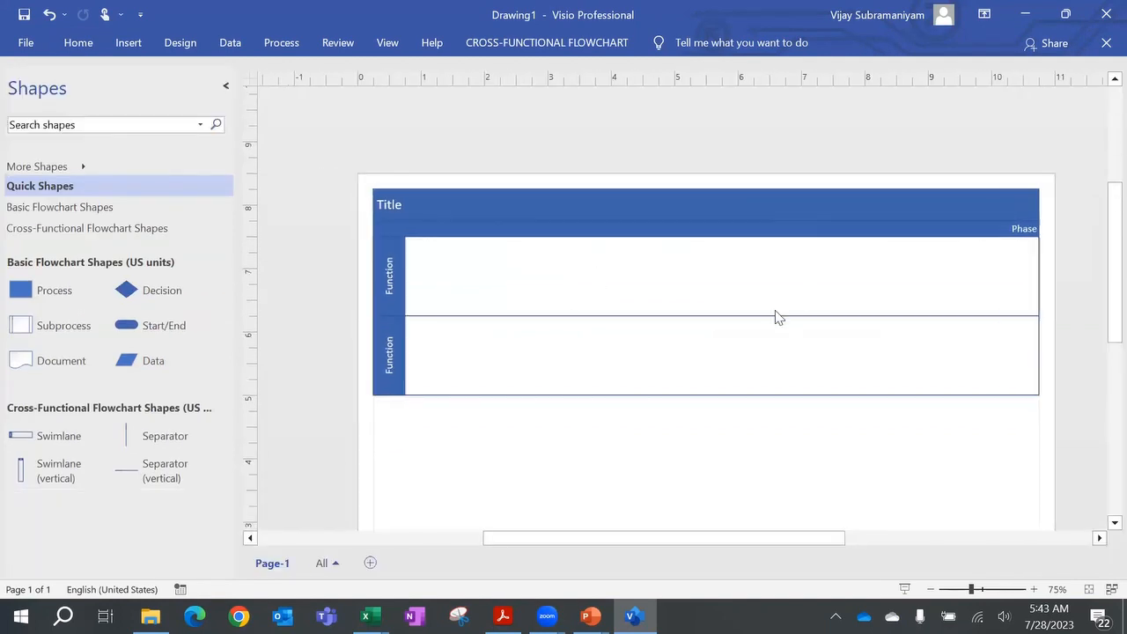
# - Change the flowchart's title to "P2P Flow"
pyautogui.keyDown('ctrl'); pyautogui.scroll(2, 767, 315); pyautogui.keyUp('ctrl')
pyautogui.moveTo(636, 539); pyautogui.dragTo(599, 541)
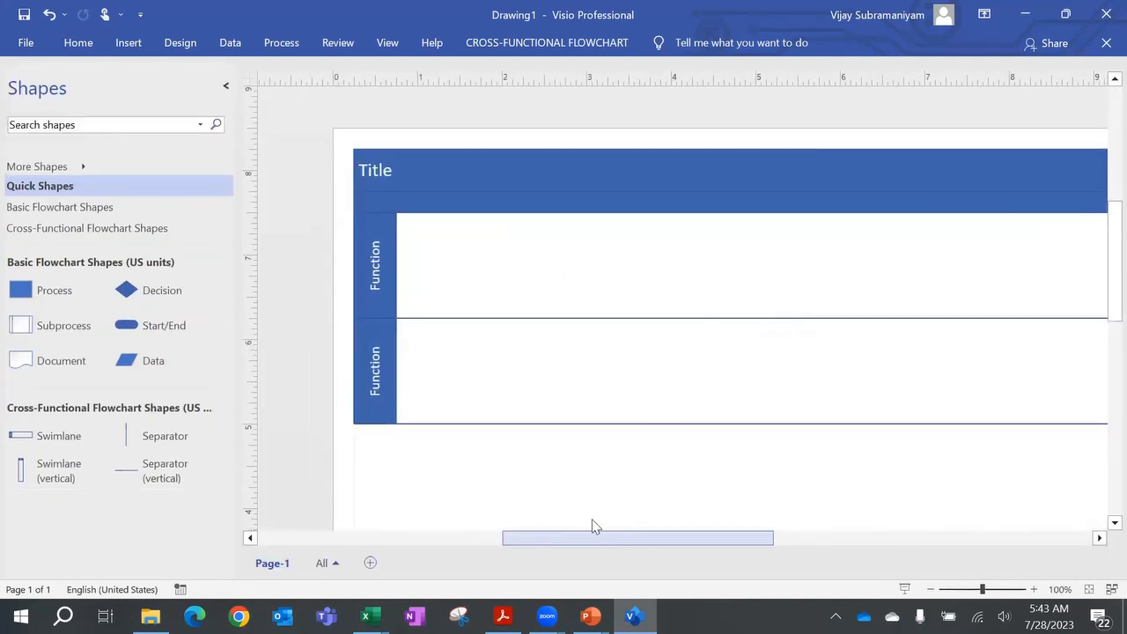
pyautogui.click(381, 163)
pyautogui.click(382, 167)
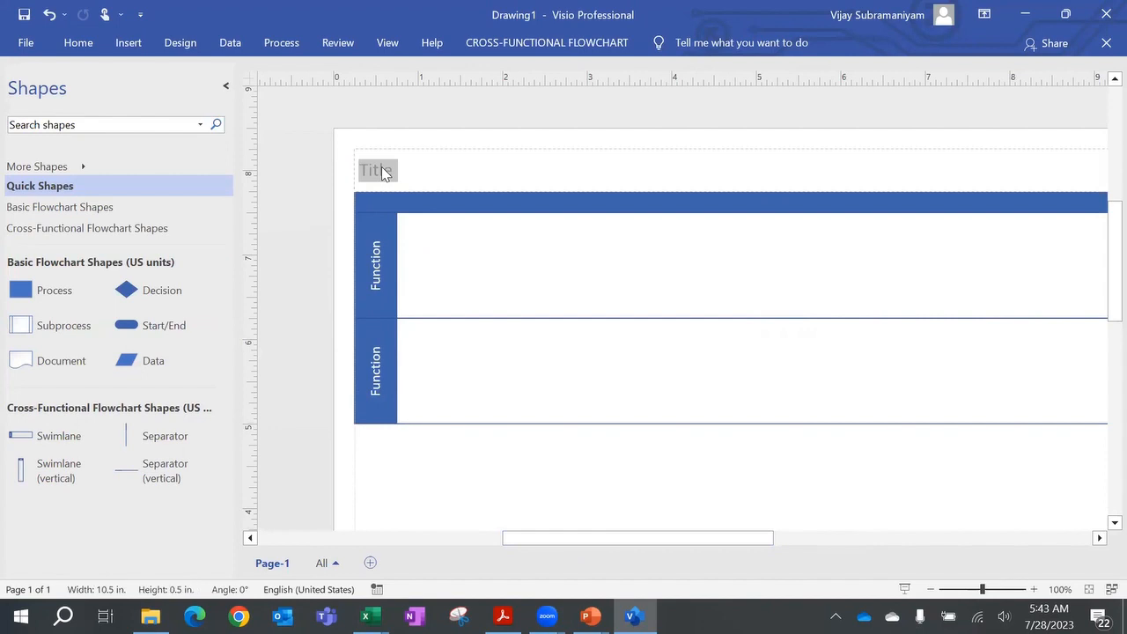
pyautogui.write('P2P Flow')
pyautogui.click(504, 264)
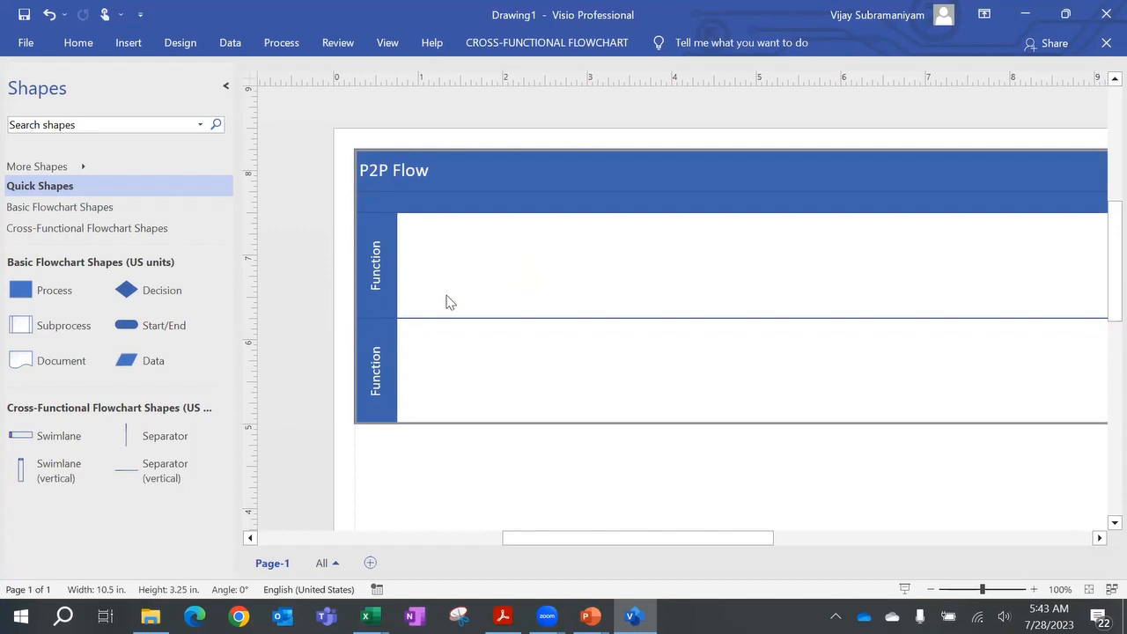
# - Rename the upper swimlane as "Organization"
pyautogui.click(374, 279)
pyautogui.doubleClick(375, 280)
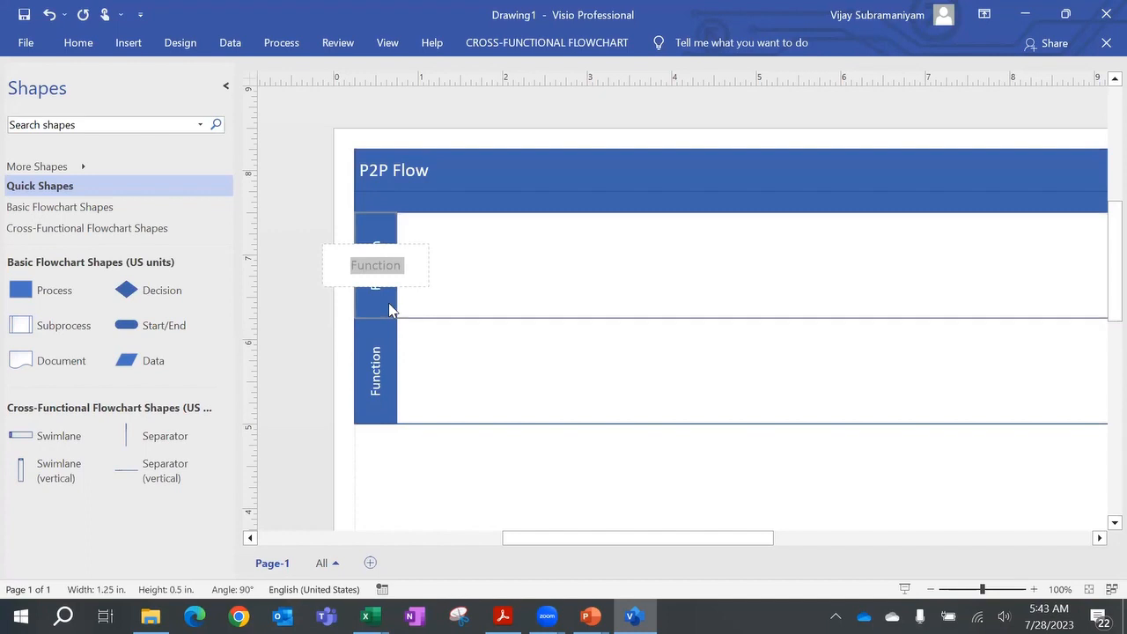
pyautogui.click(461, 294)
pyautogui.doubleClick(369, 264)
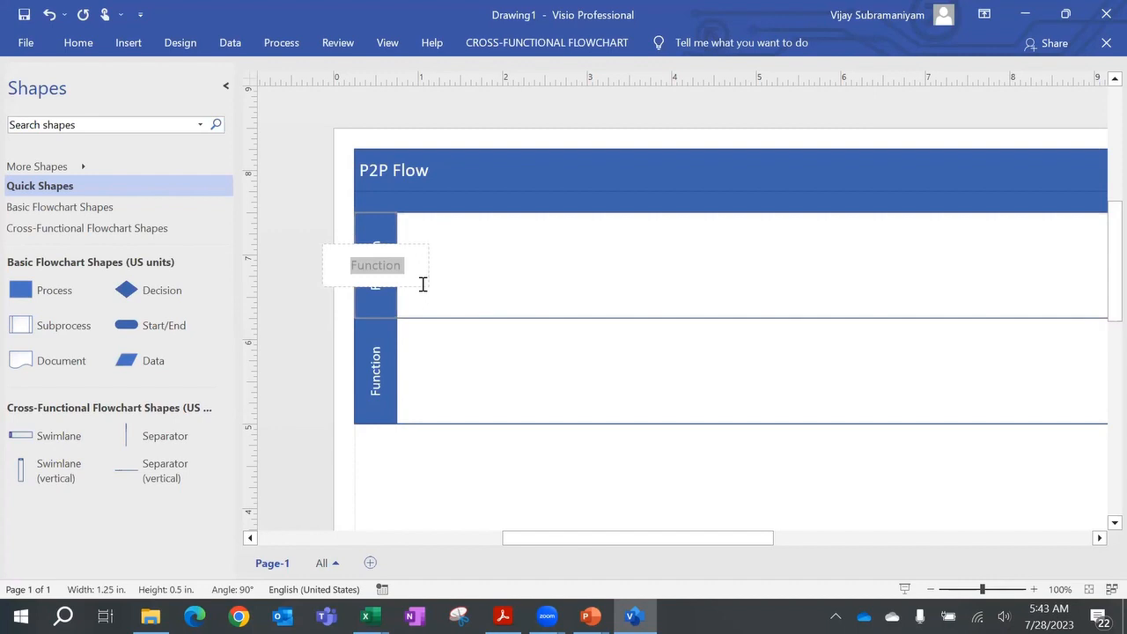
pyautogui.write('Organization')
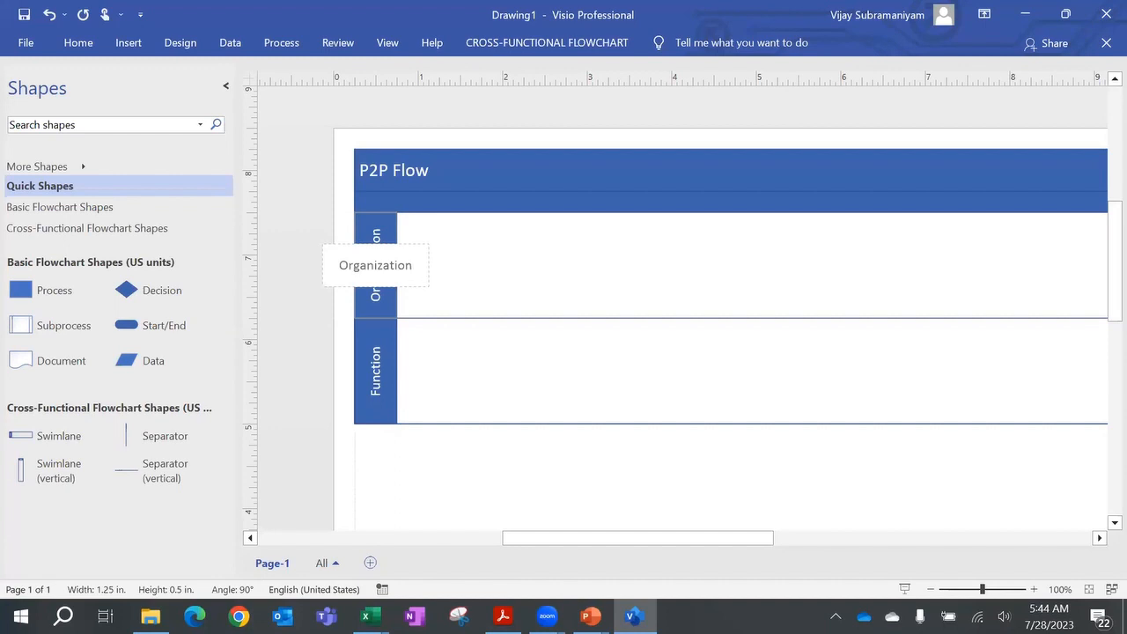
# - Rename the lower swimlane as "Vendor / Third Party"
pyautogui.click(370, 371)
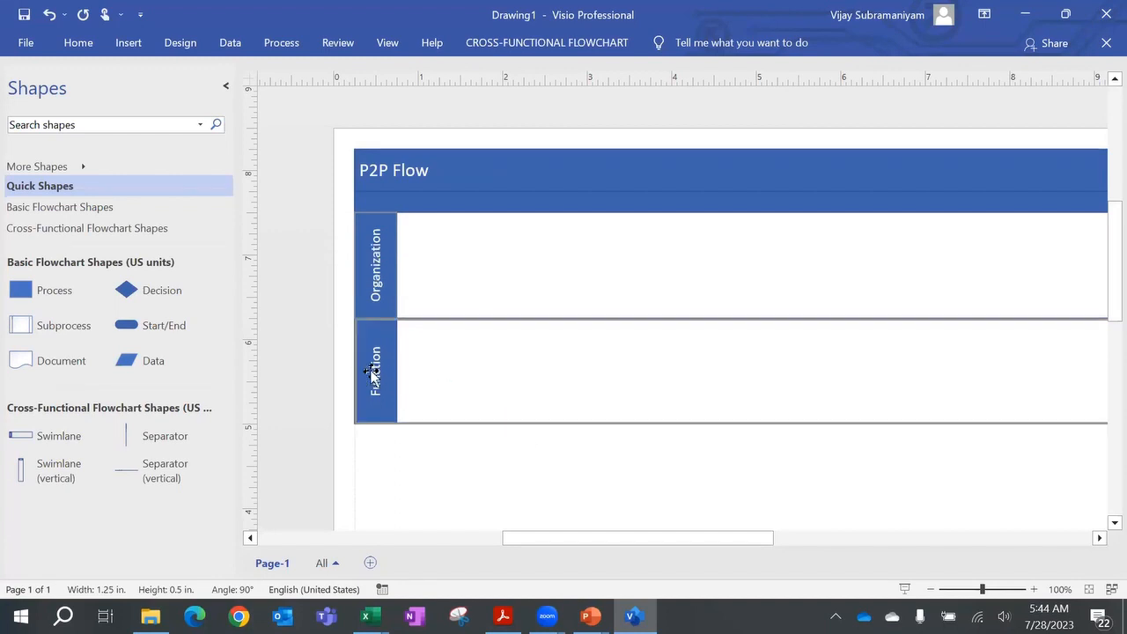
pyautogui.doubleClick(371, 371)
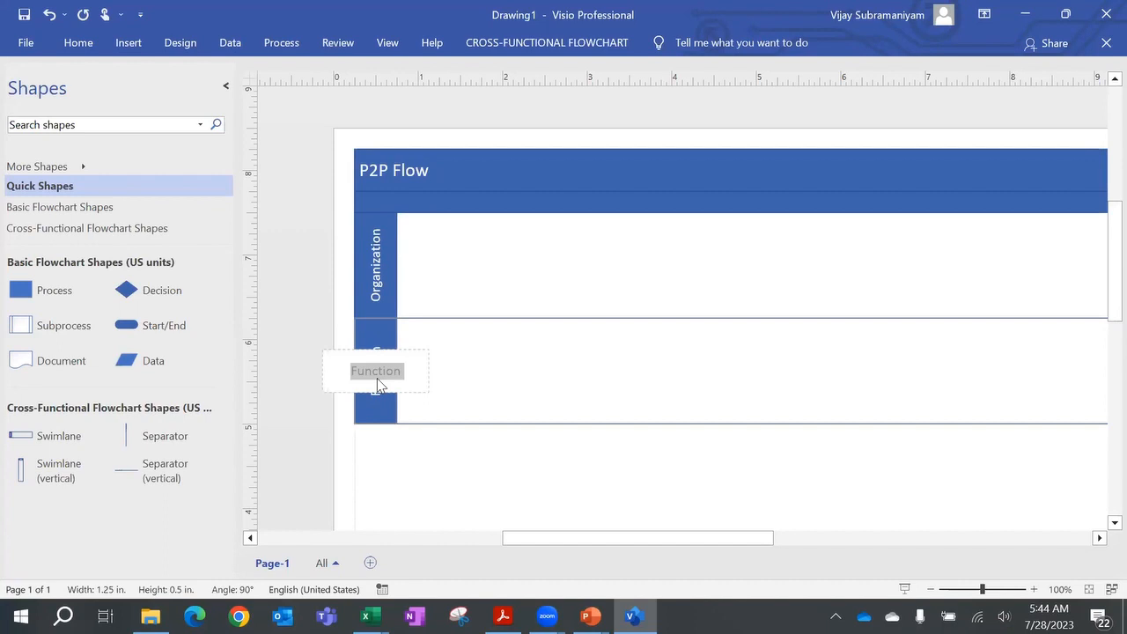
pyautogui.write('Vendor / Thir Party')
pyautogui.write('d')
pyautogui.click(453, 279)
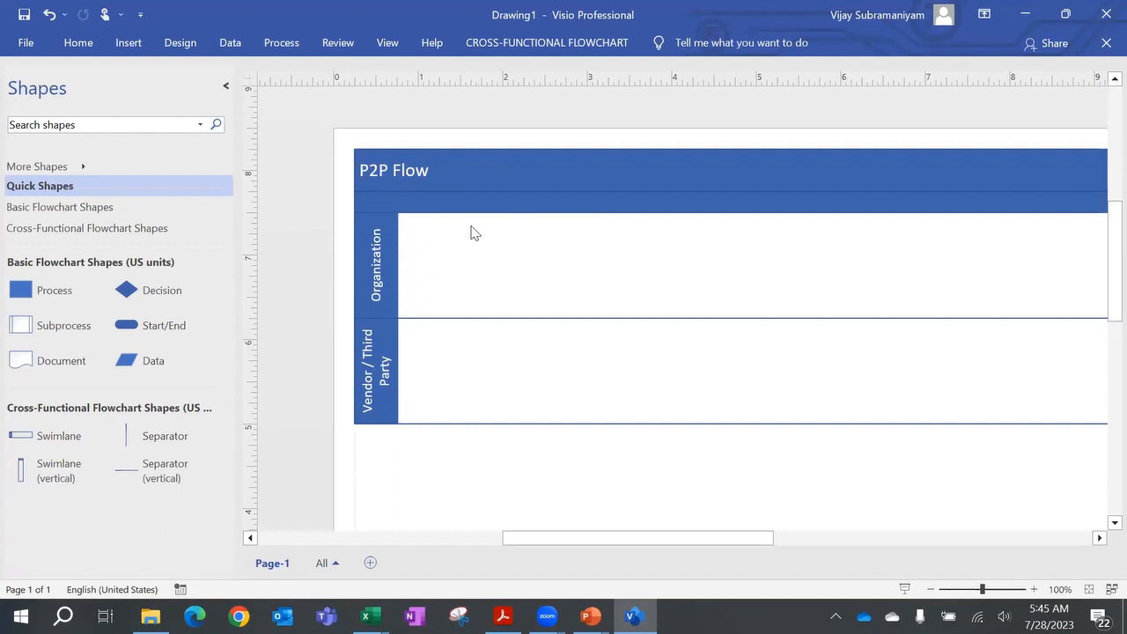
# - Add "(Audi)" on a second line of the Organization swimlane label
pyautogui.doubleClick(384, 270)
pyautogui.click(422, 266)
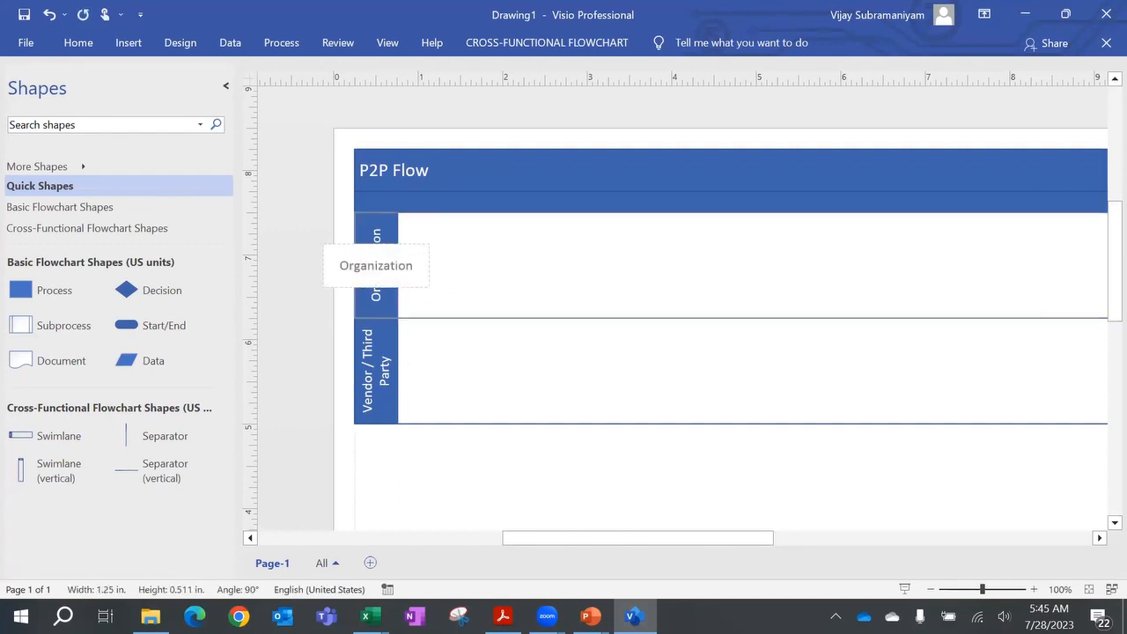
pyautogui.press('Return')
pyautogui.write('(Audi')
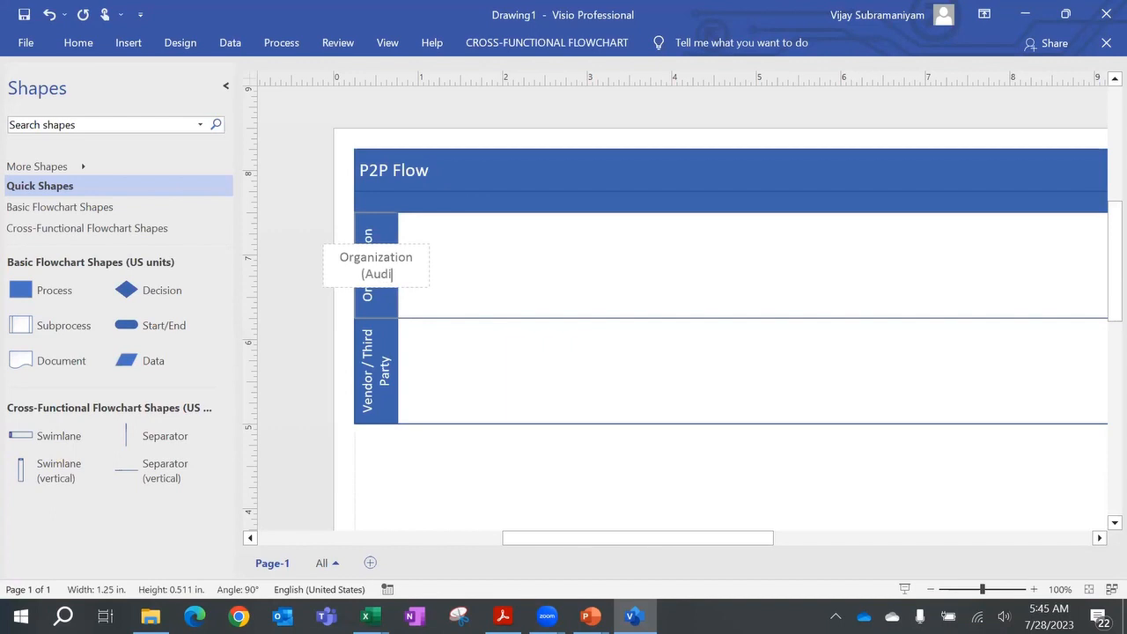
pyautogui.write(')')
pyautogui.click(448, 274)
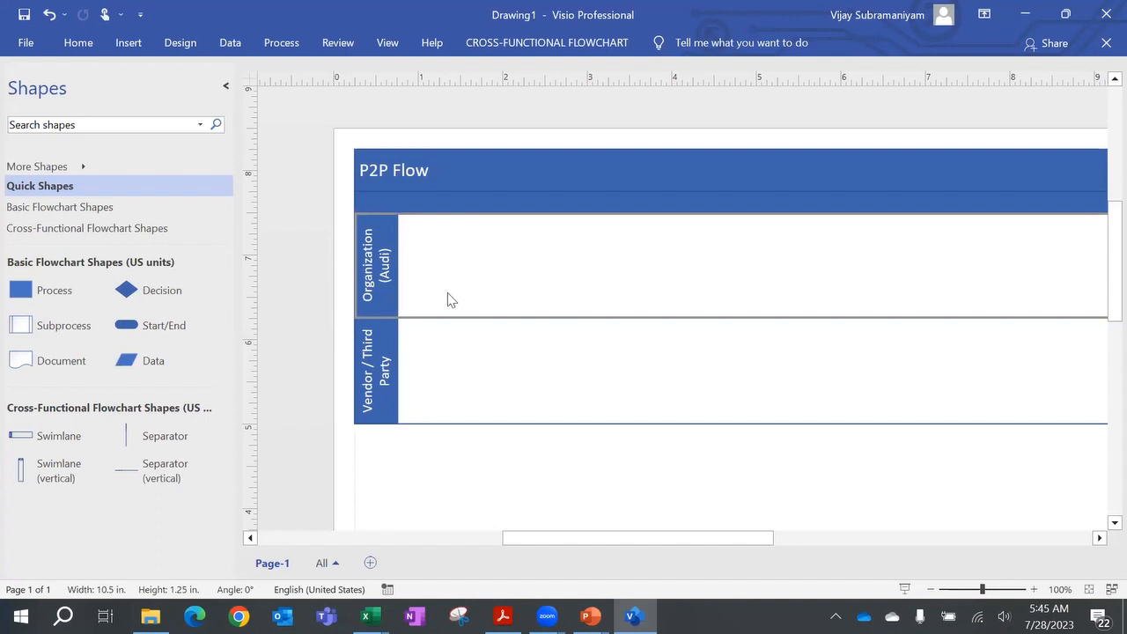
# - Add a Process shape to the Organization lane reading "Request come from Engineering department or manufacturing department to buy the materials"
pyautogui.moveTo(50, 289); pyautogui.dragTo(487, 276)
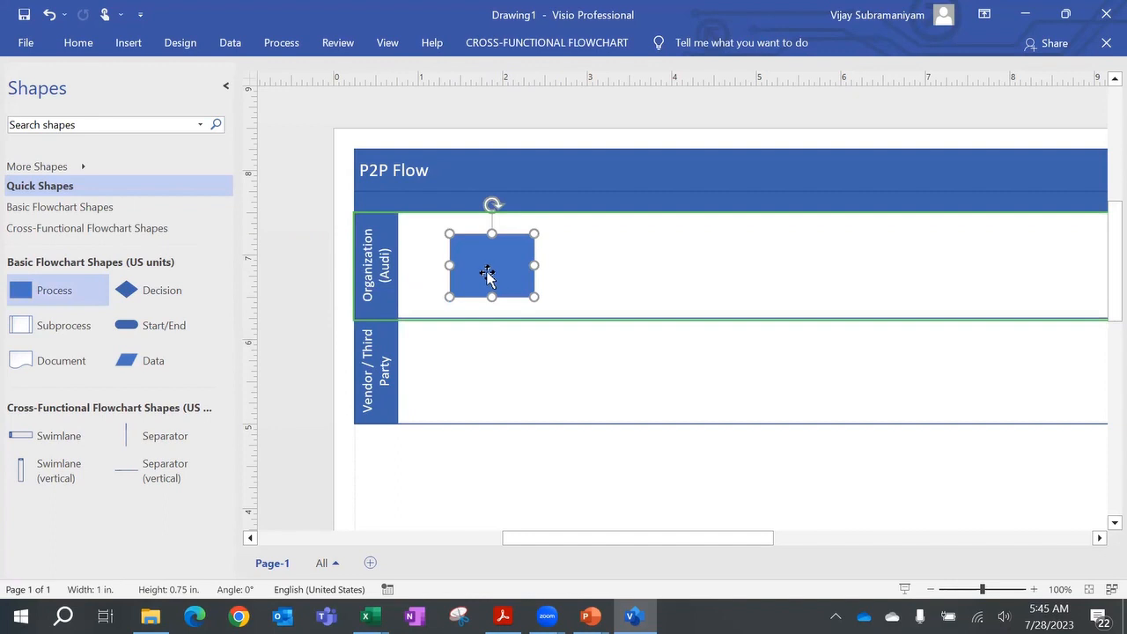
pyautogui.write('Req')
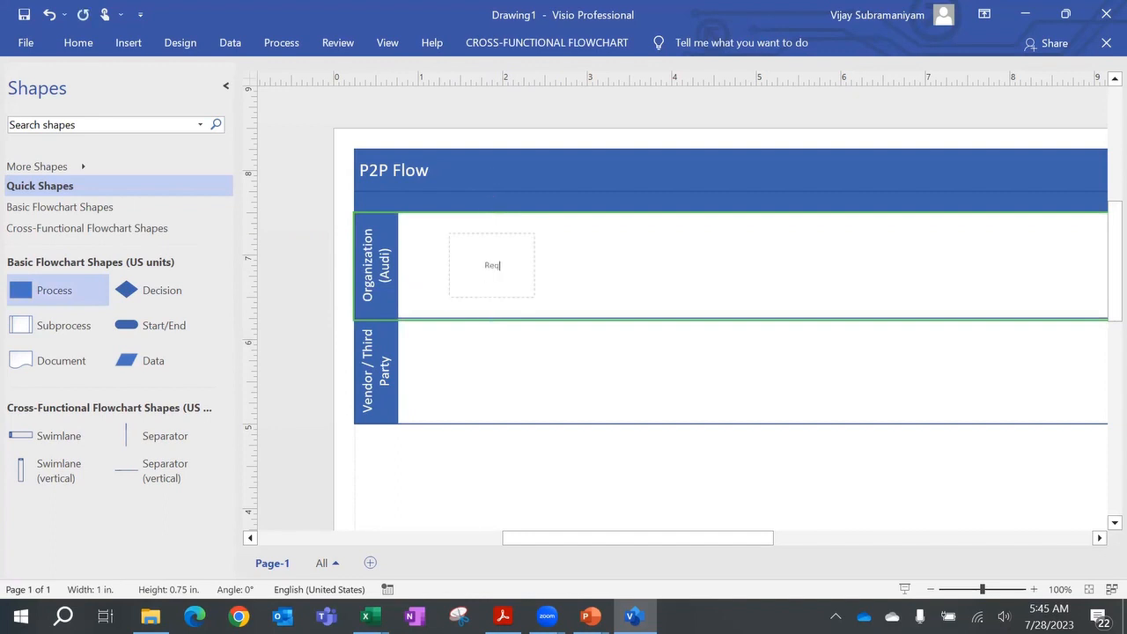
pyautogui.write('uest fome from Engineering department or similar')
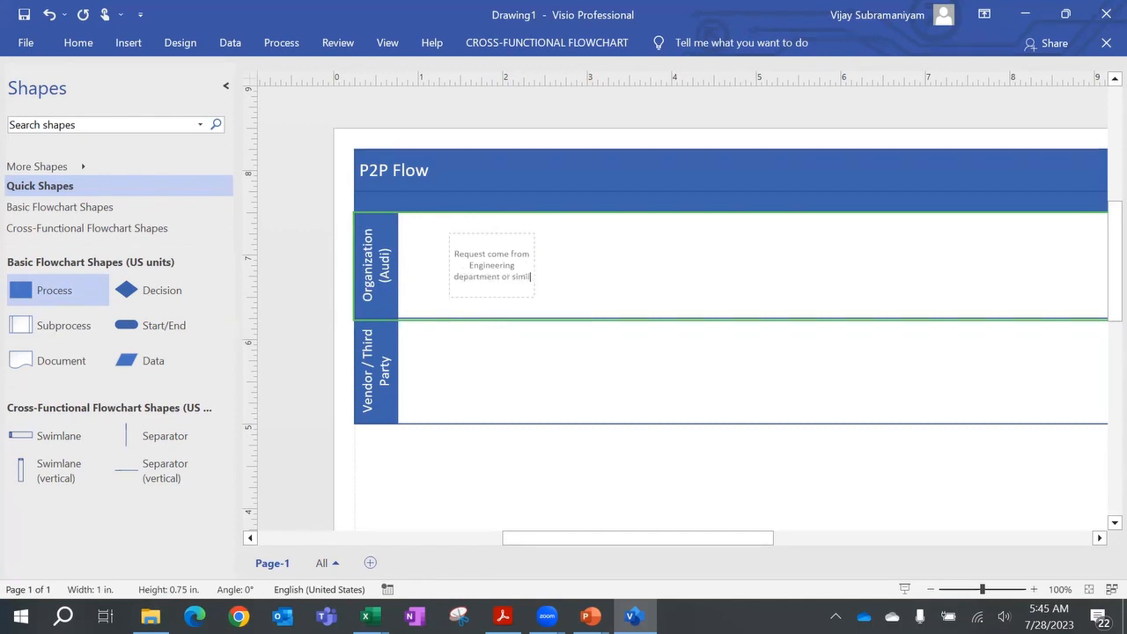
pyautogui.press('BackSpace')
pyautogui.press('BackSpace')
pyautogui.press('BackSpace')
pyautogui.press('BackSpace')
pyautogui.press('BackSpace')
pyautogui.press('BackSpace')
pyautogui.press('BackSpace')
pyautogui.write('manufact')
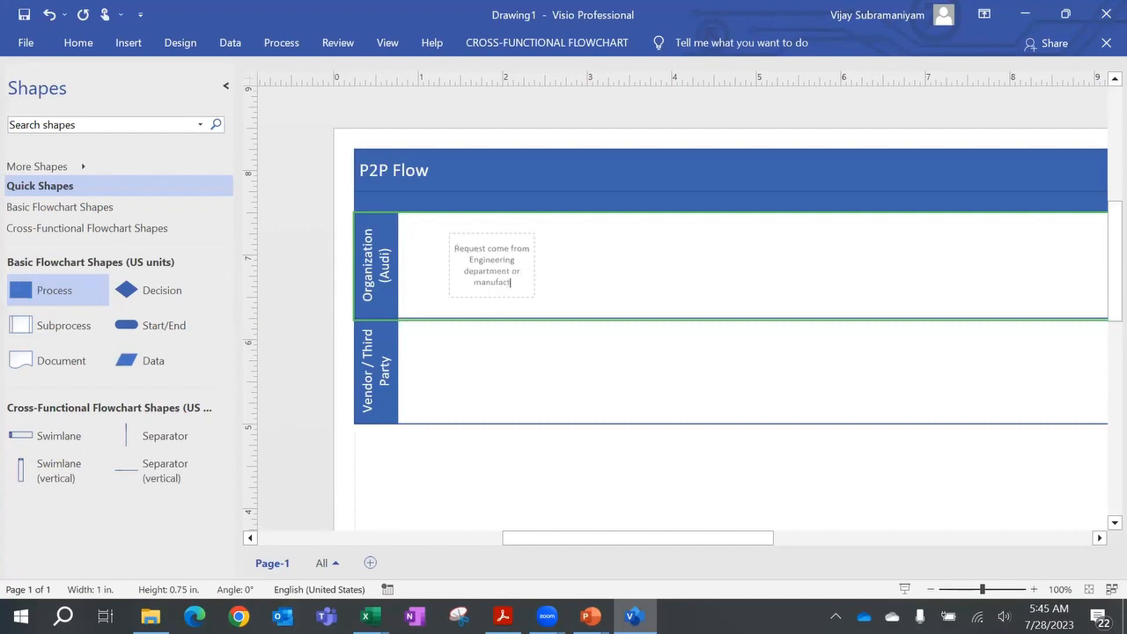
pyautogui.write('uring department')
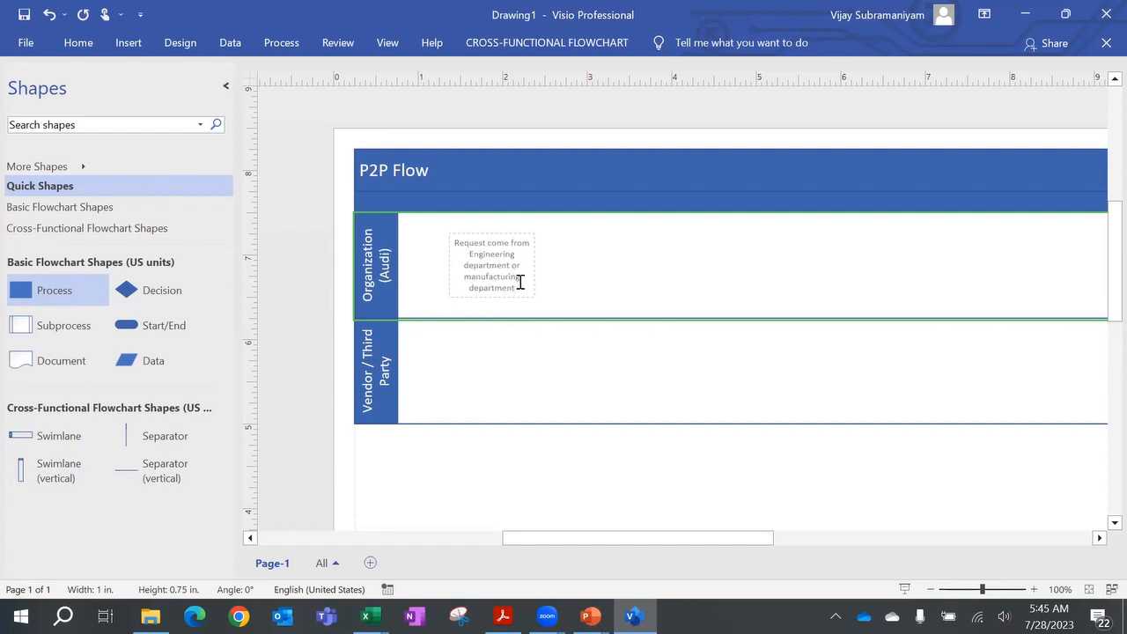
pyautogui.write(' to buy the materias')
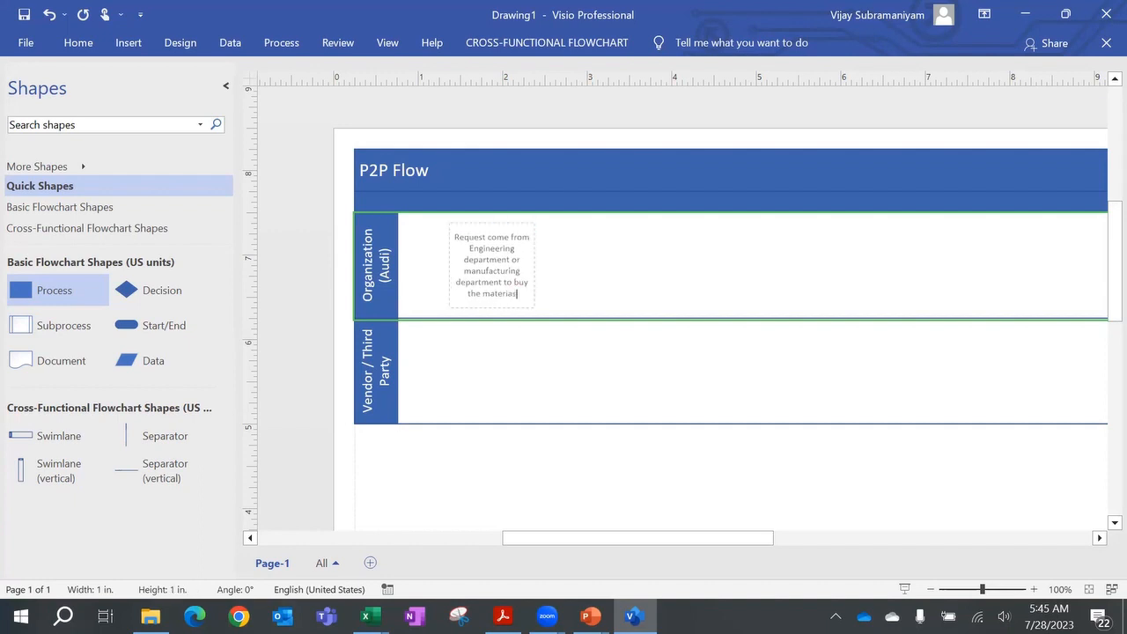
pyautogui.press('BackSpace')
pyautogui.write('ls')
pyautogui.click(581, 280)
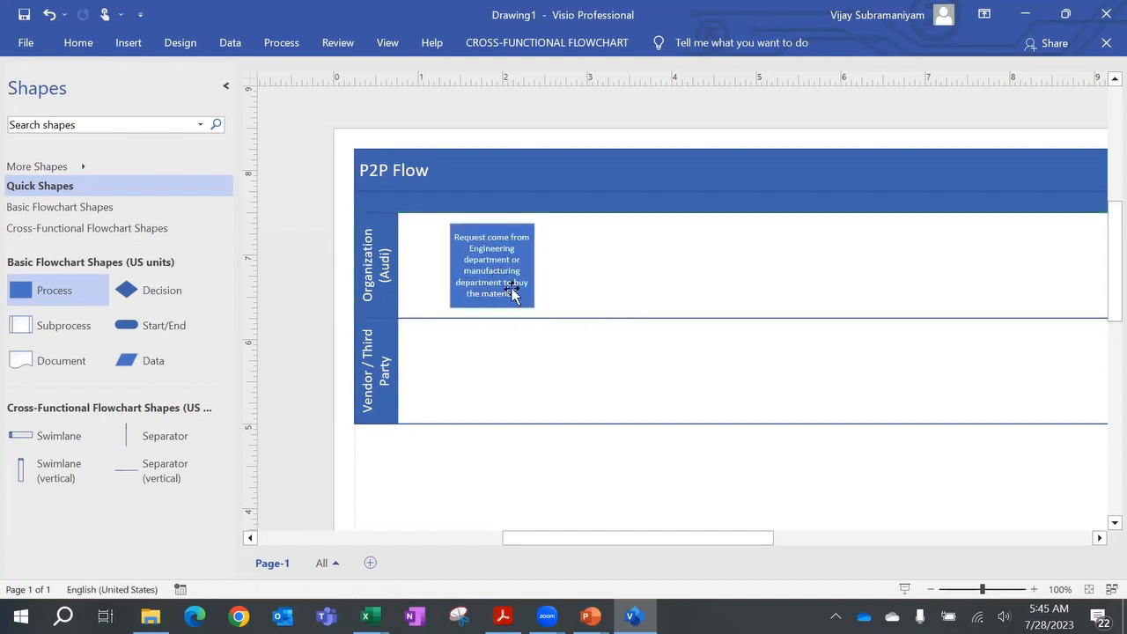
# - Add a second Process shape beside the request box reading "Procurement Team receives the request and start to source the material"
pyautogui.scroll(1, 501, 277)
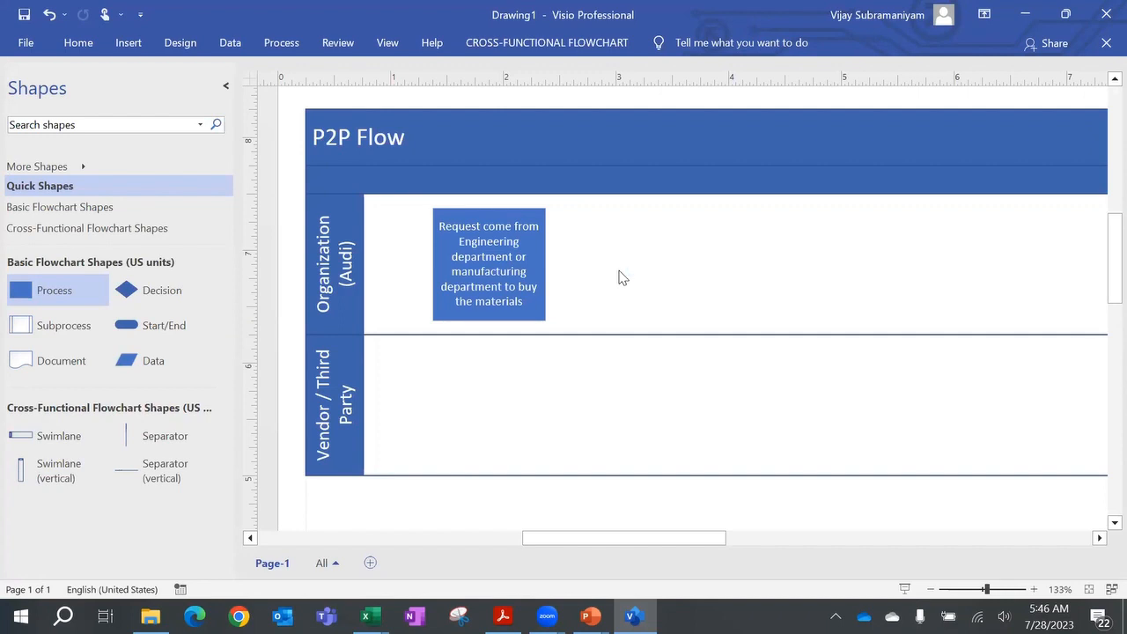
pyautogui.click(543, 313)
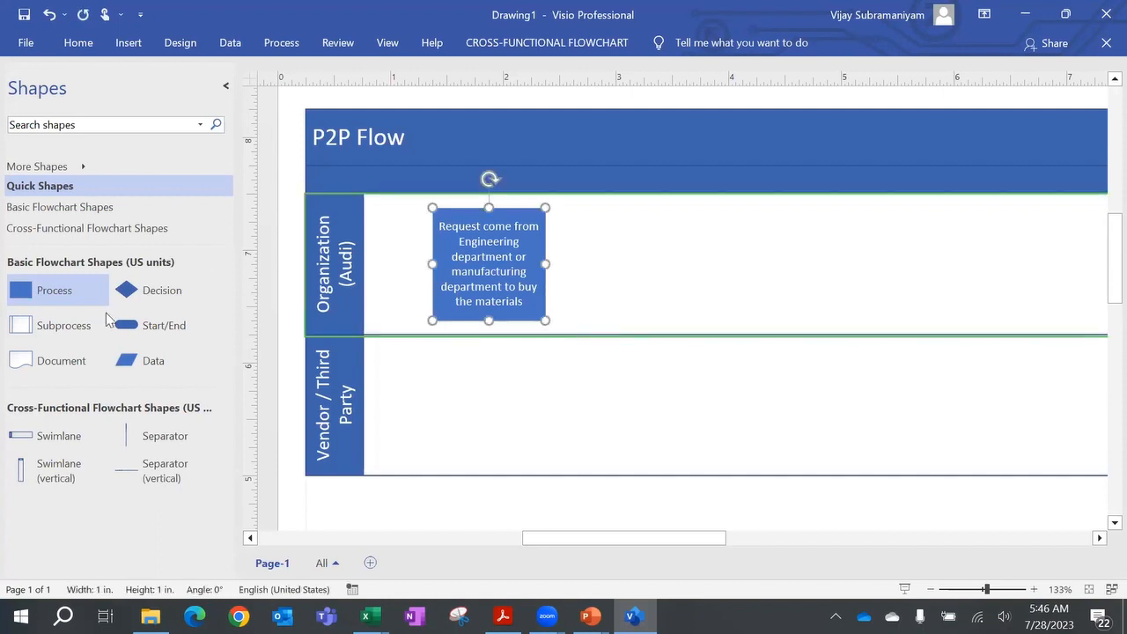
pyautogui.moveTo(74, 298); pyautogui.dragTo(658, 263)
pyautogui.write('Pro')
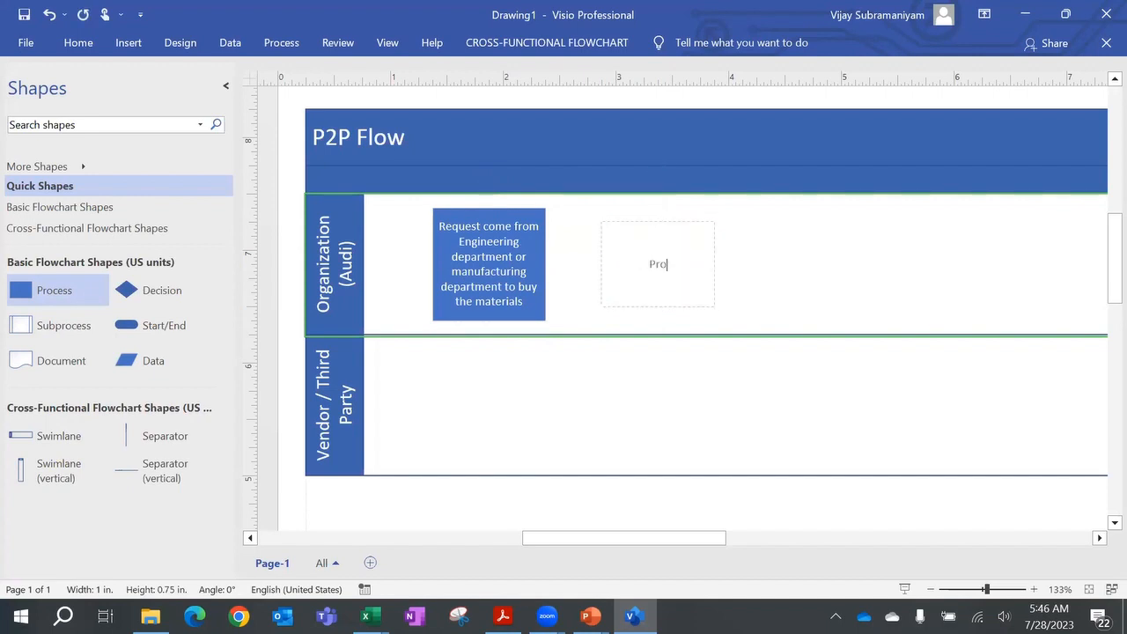
pyautogui.write('curement Team receives')
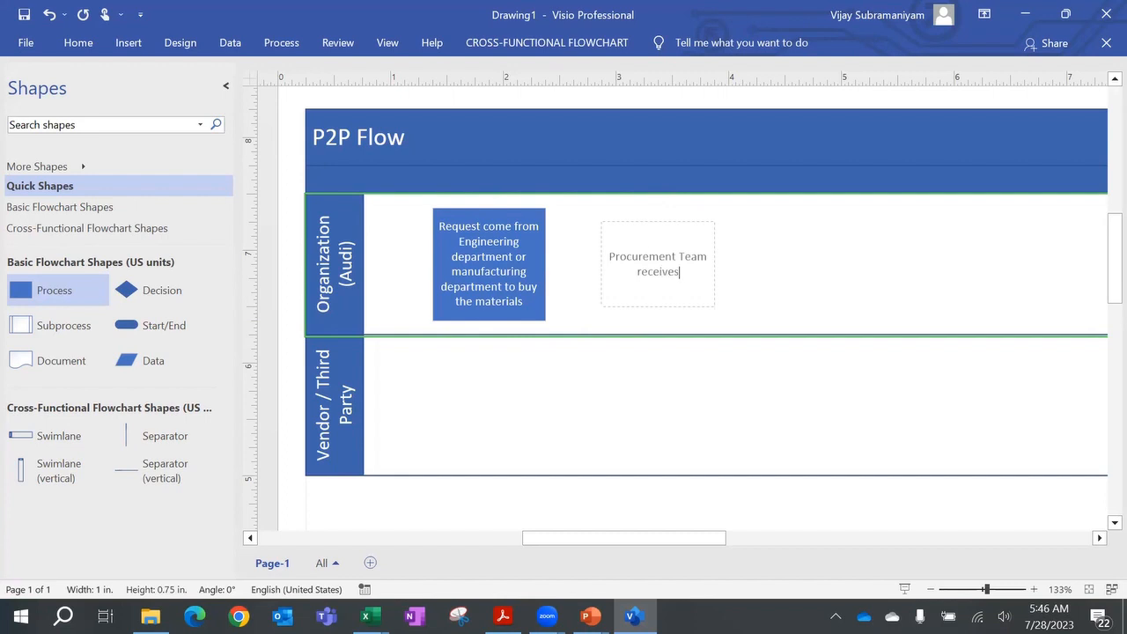
pyautogui.write(' the request')
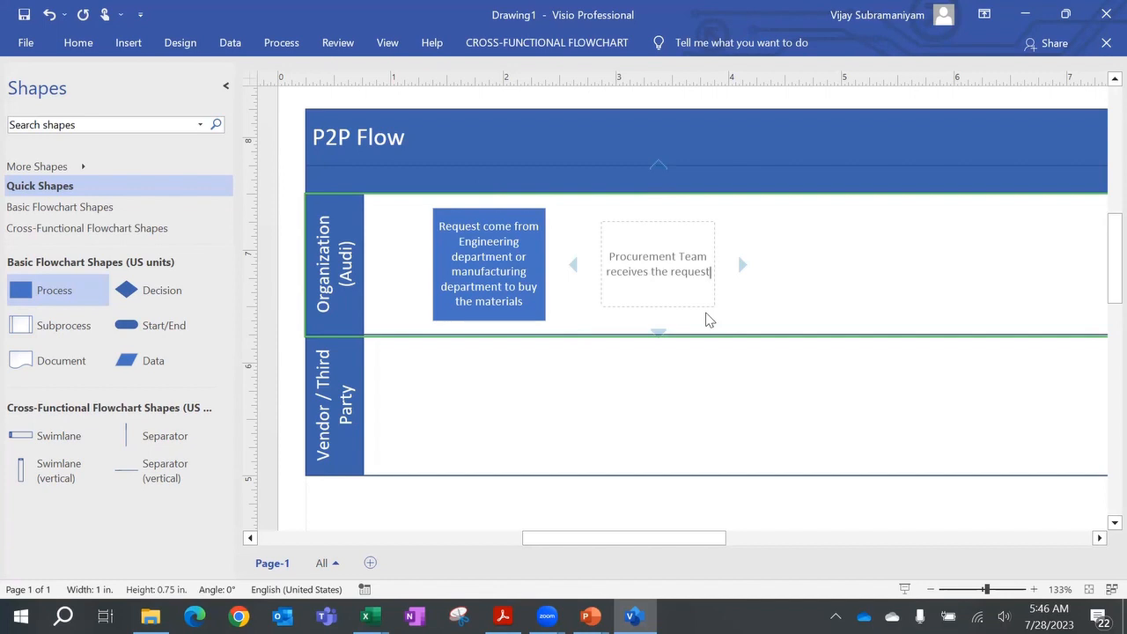
pyautogui.write(' start')
pyautogui.press('BackSpace')
pyautogui.press('BackSpace')
pyautogui.press('BackSpace')
pyautogui.press('BackSpace')
pyautogui.press('BackSpace')
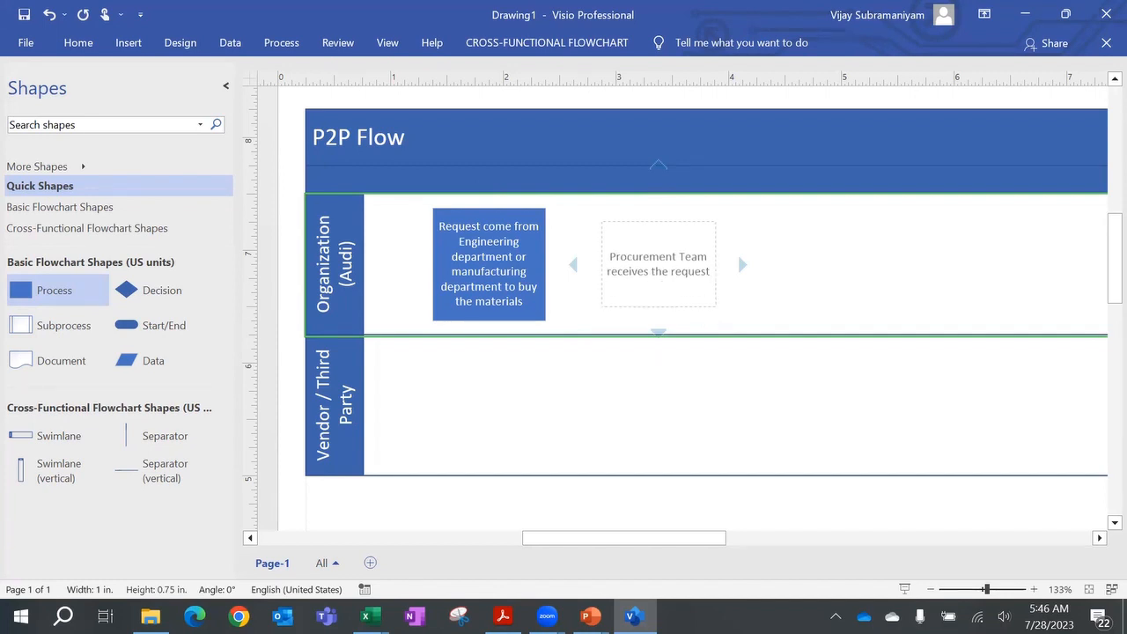
pyautogui.write('and start to')
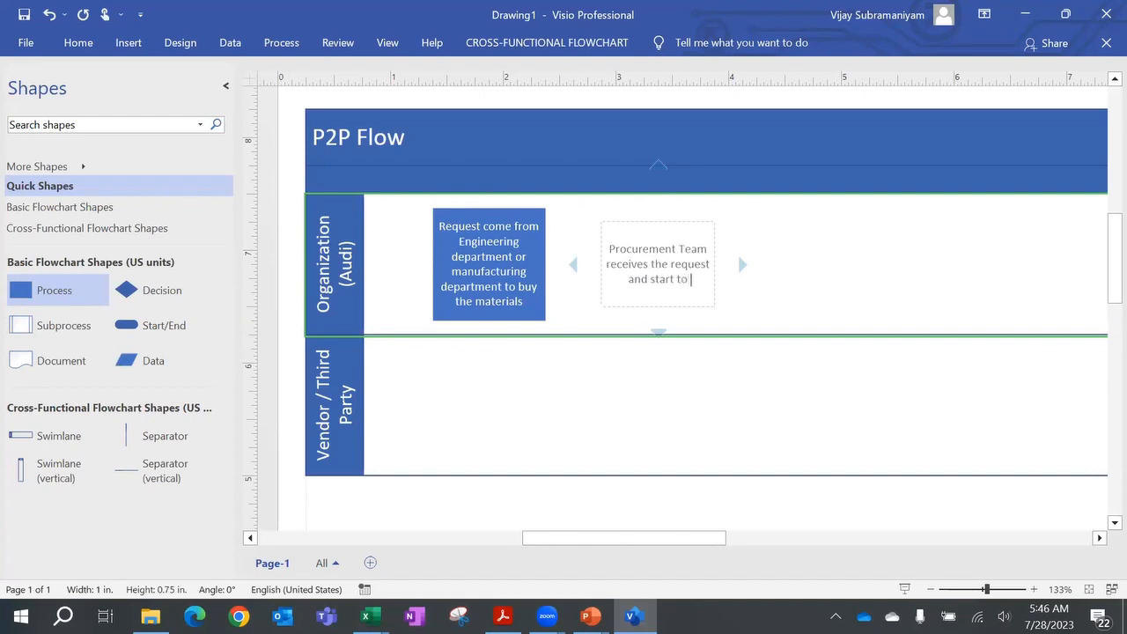
pyautogui.write(' f')
pyautogui.write('source the mat')
pyautogui.write('erial')
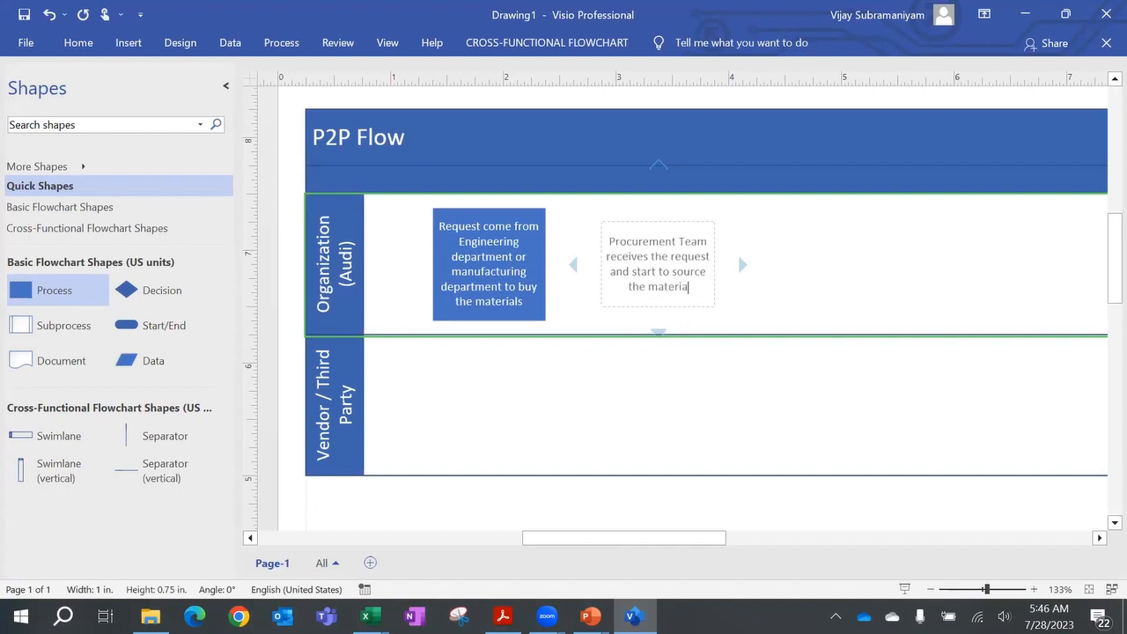
pyautogui.click(798, 307)
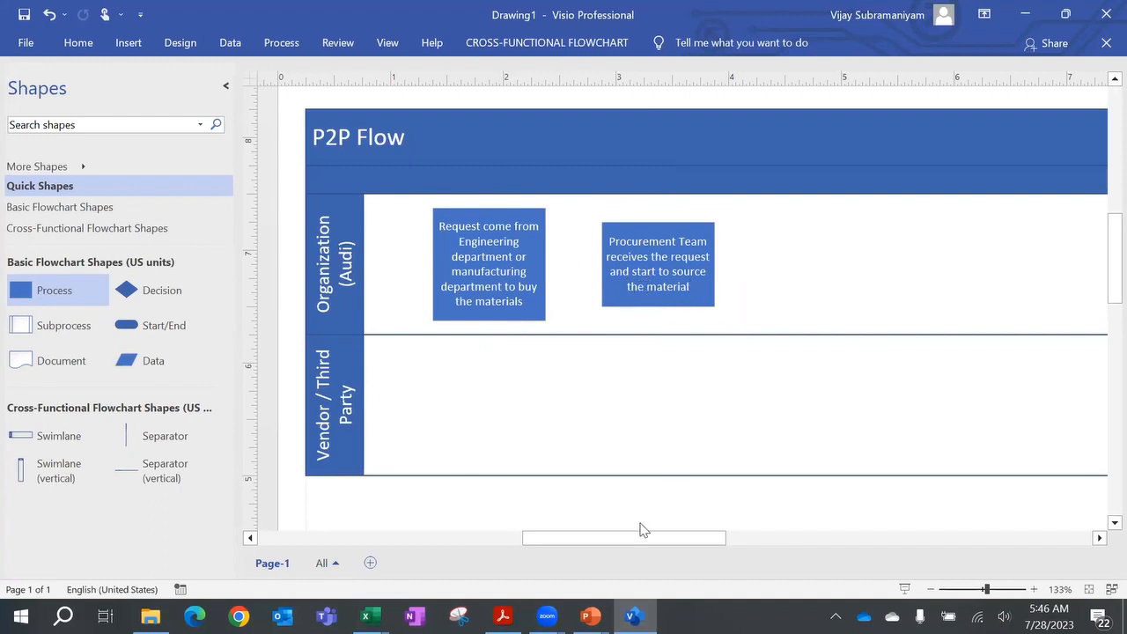
# - Minimize the shapes list to widen the canvas and link the request box to the Procurement Team box with a connector
pyautogui.moveTo(622, 541); pyautogui.dragTo(614, 543)
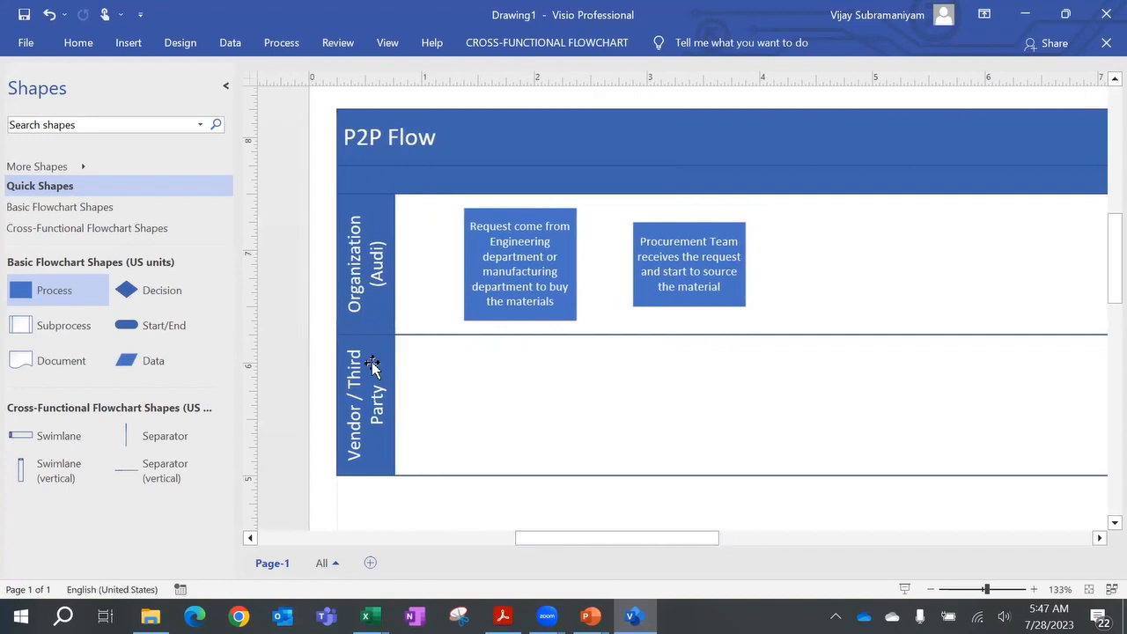
pyautogui.click(226, 86)
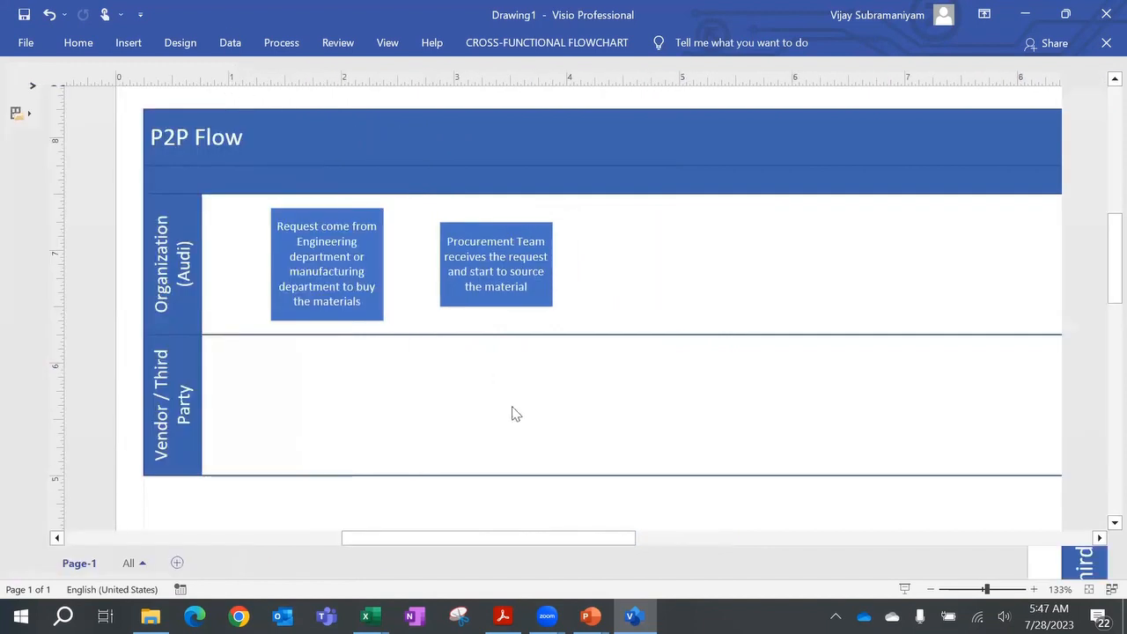
pyautogui.moveTo(524, 543); pyautogui.dragTo(549, 538)
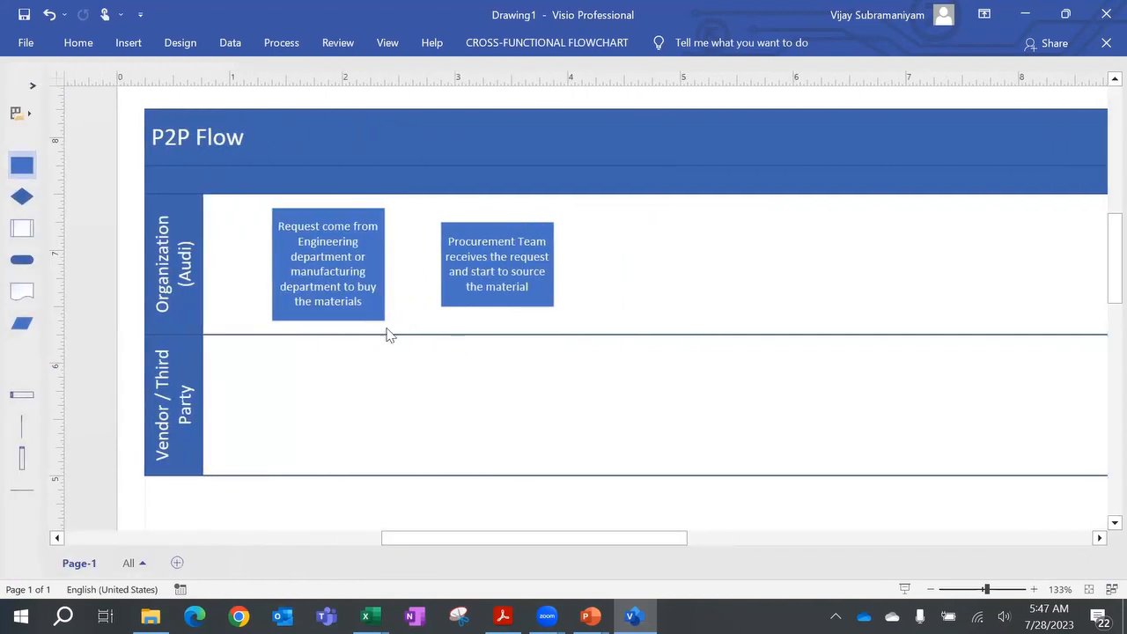
pyautogui.click(136, 47)
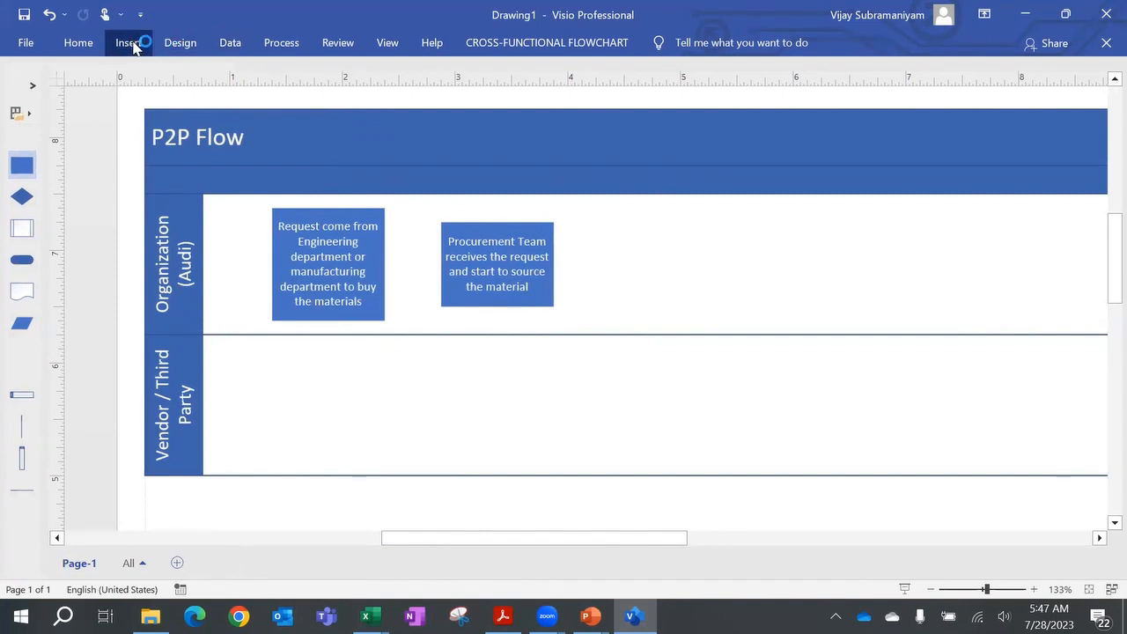
pyautogui.click(314, 115)
pyautogui.moveTo(377, 261); pyautogui.dragTo(485, 304)
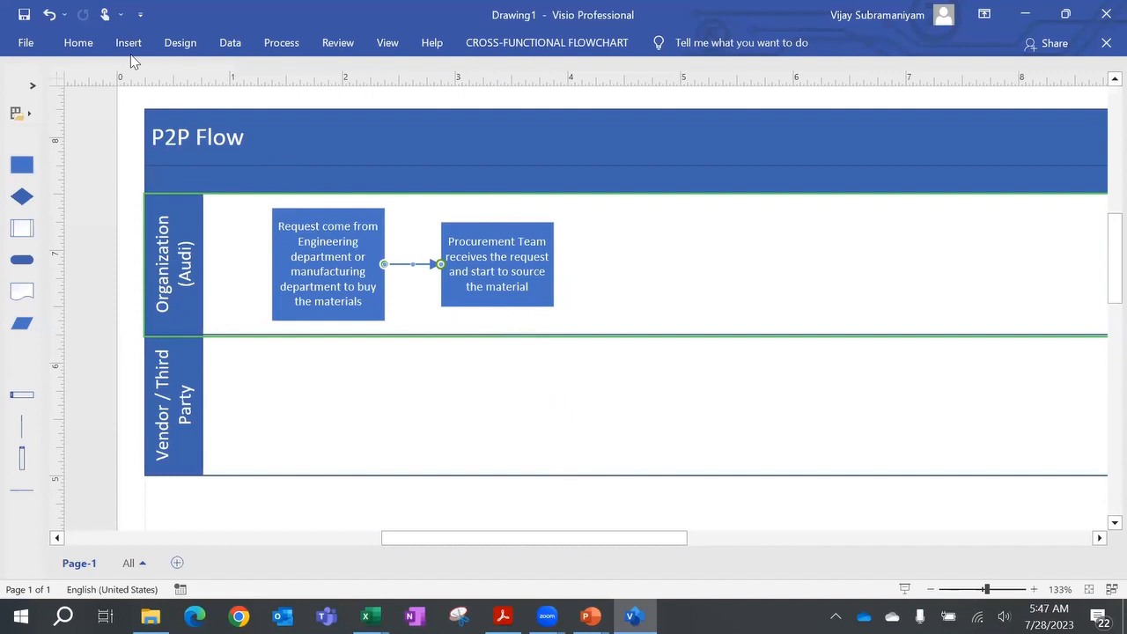
# - Duplicate the Procurement Team box further along the Organization lane and change the copy's text to "Send invitations for RFQ"
pyautogui.click(128, 42)
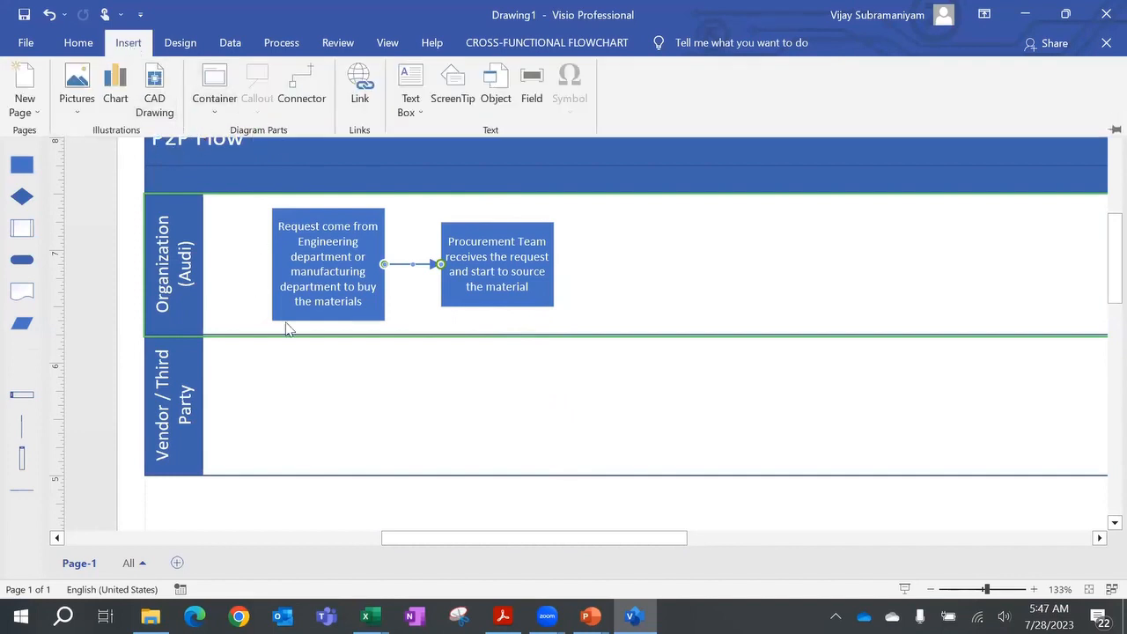
pyautogui.click(473, 309)
pyautogui.click(496, 306)
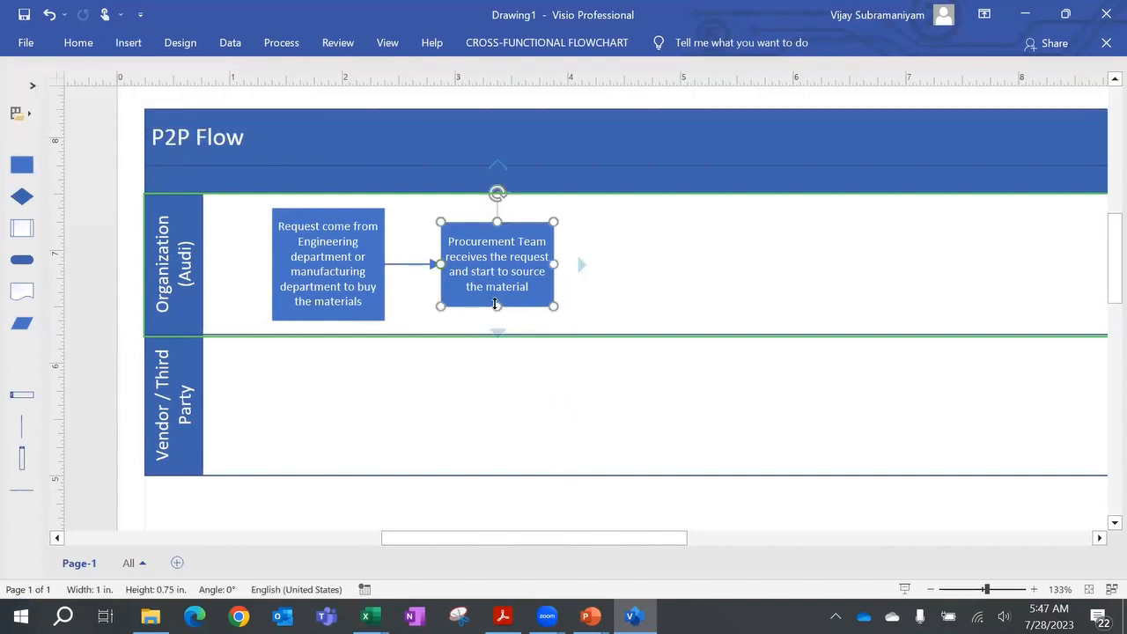
pyautogui.hotkey('ctrl', 'd')
pyautogui.moveTo(516, 302); pyautogui.dragTo(652, 269)
pyautogui.doubleClick(651, 272)
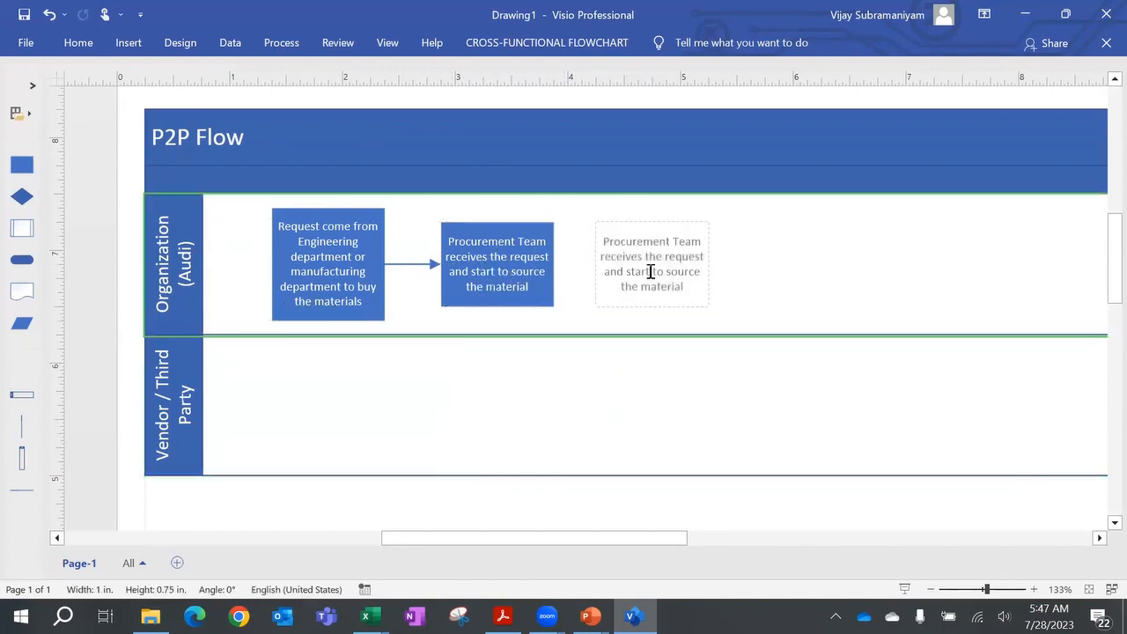
pyautogui.write('Send')
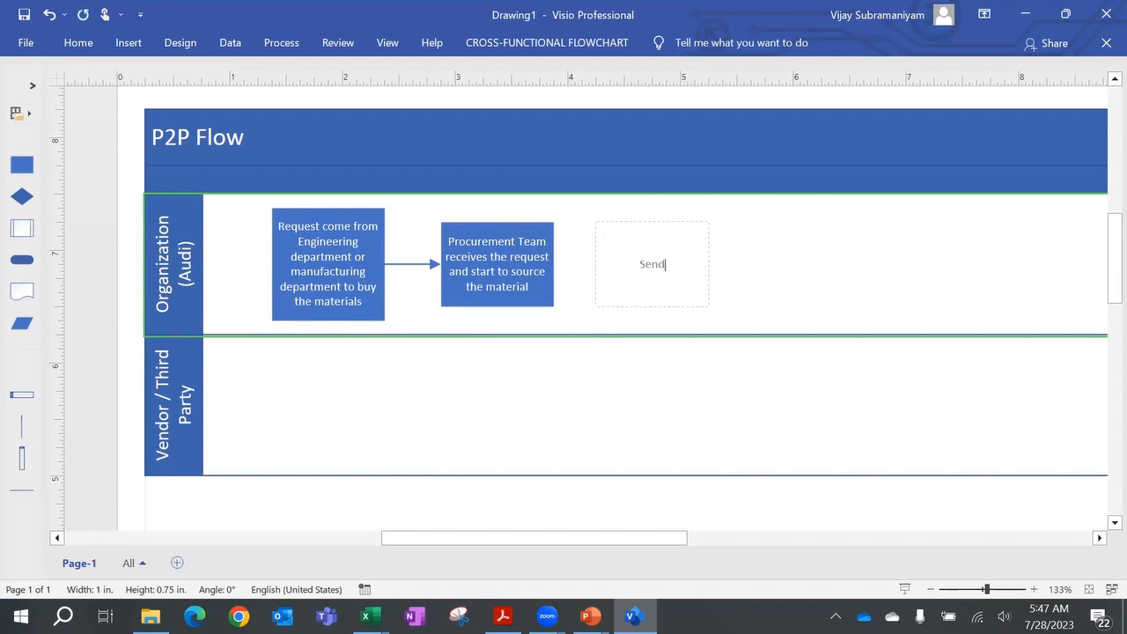
pyautogui.write(' invitaations for RFQ')
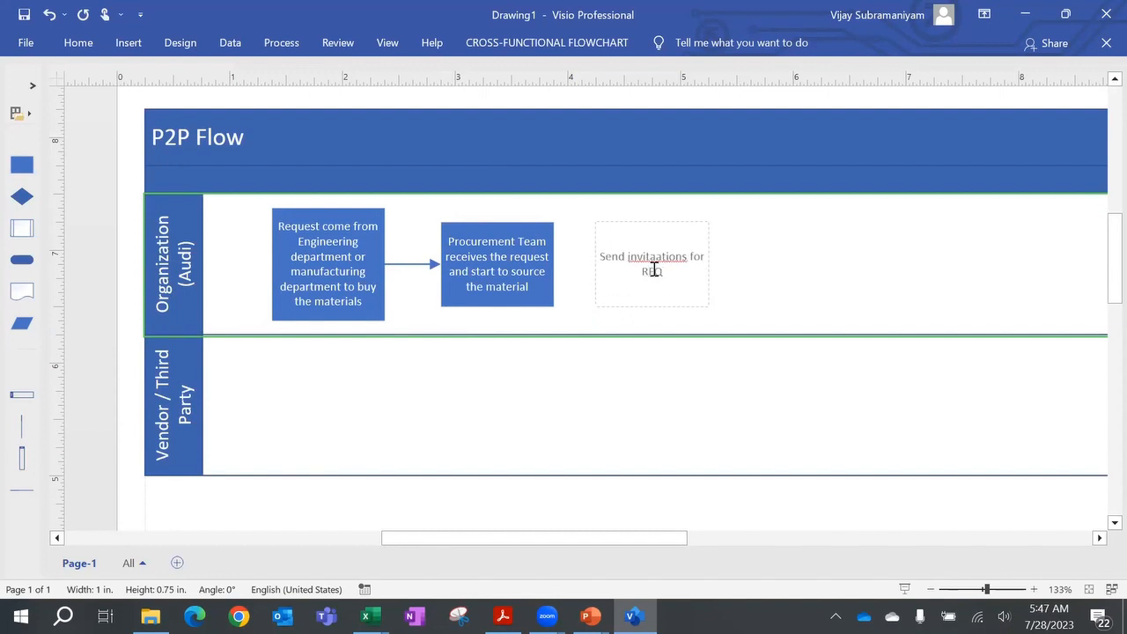
pyautogui.rightClick(650, 257)
pyautogui.click(710, 269)
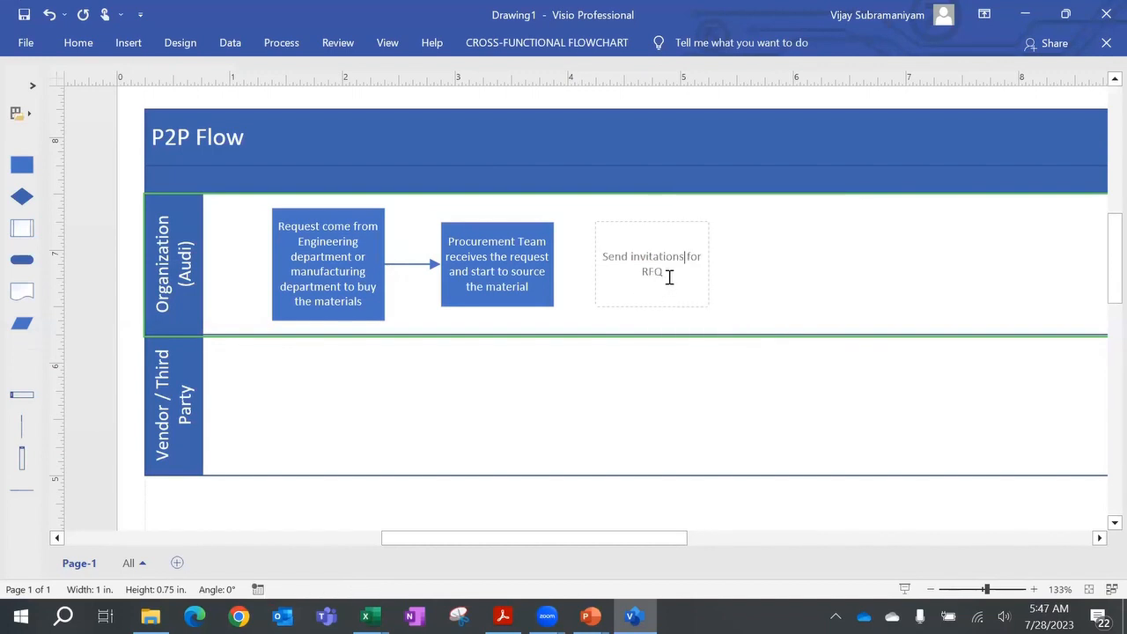
# - Link the Procurement Team box to the "Send invitations for RFQ" box with a connector
pyautogui.click(128, 42)
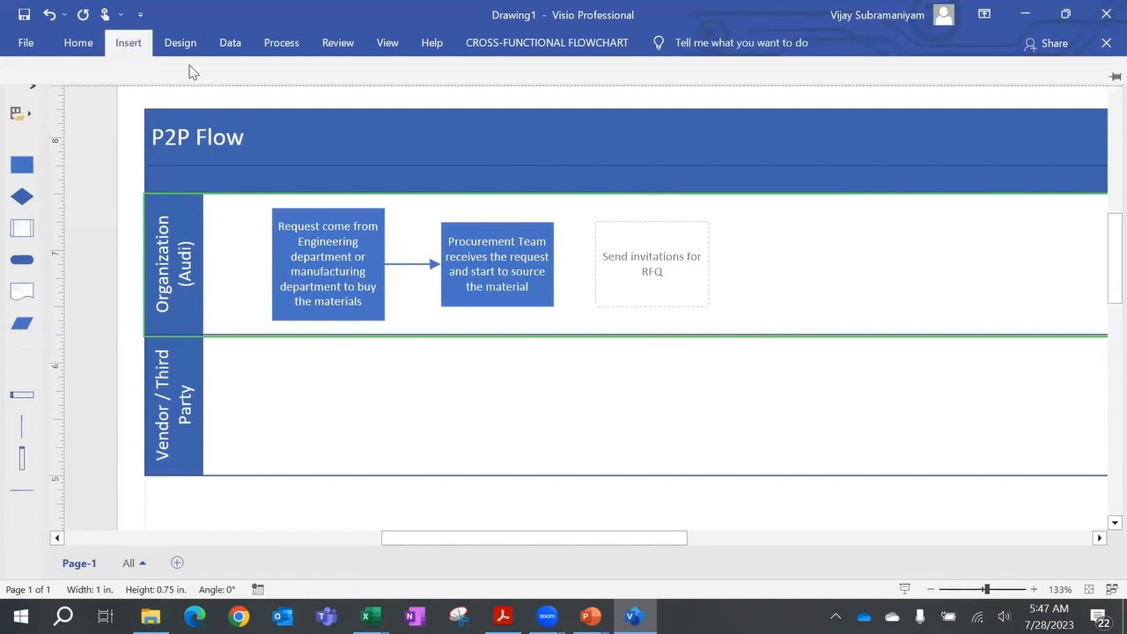
pyautogui.click(302, 97)
pyautogui.moveTo(533, 280); pyautogui.dragTo(647, 273)
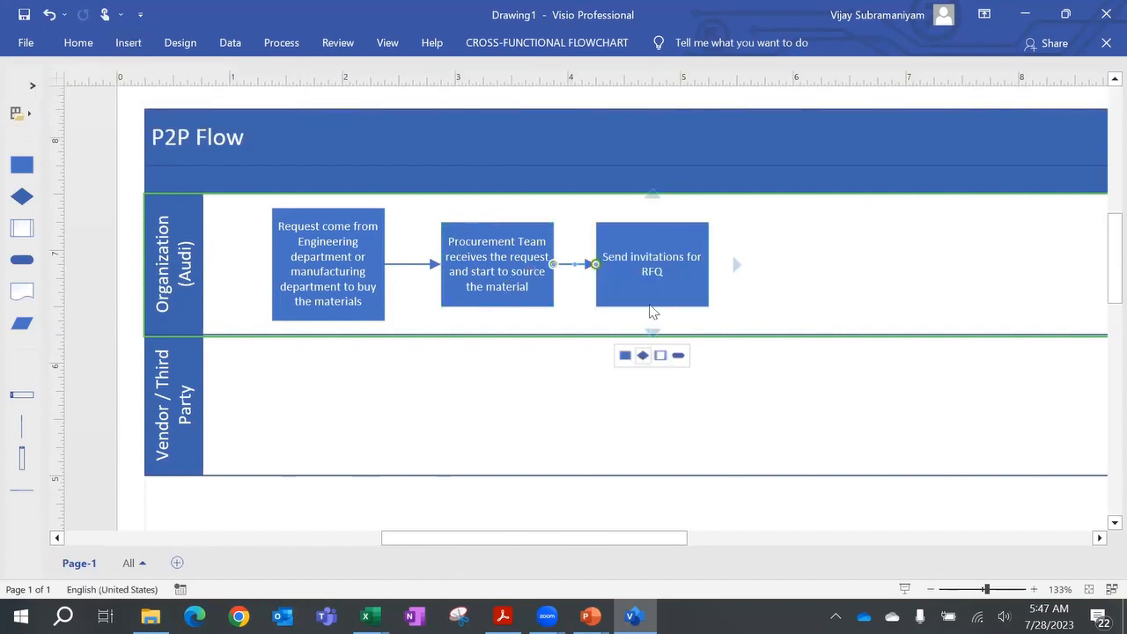
# - Copy the RFQ invitations box straight down into the Vendor / Third Party lane and reword it "Vendors will receive invitations for RFQ"
pyautogui.click(650, 296)
pyautogui.moveTo(650, 296); pyautogui.dragTo(644, 406)
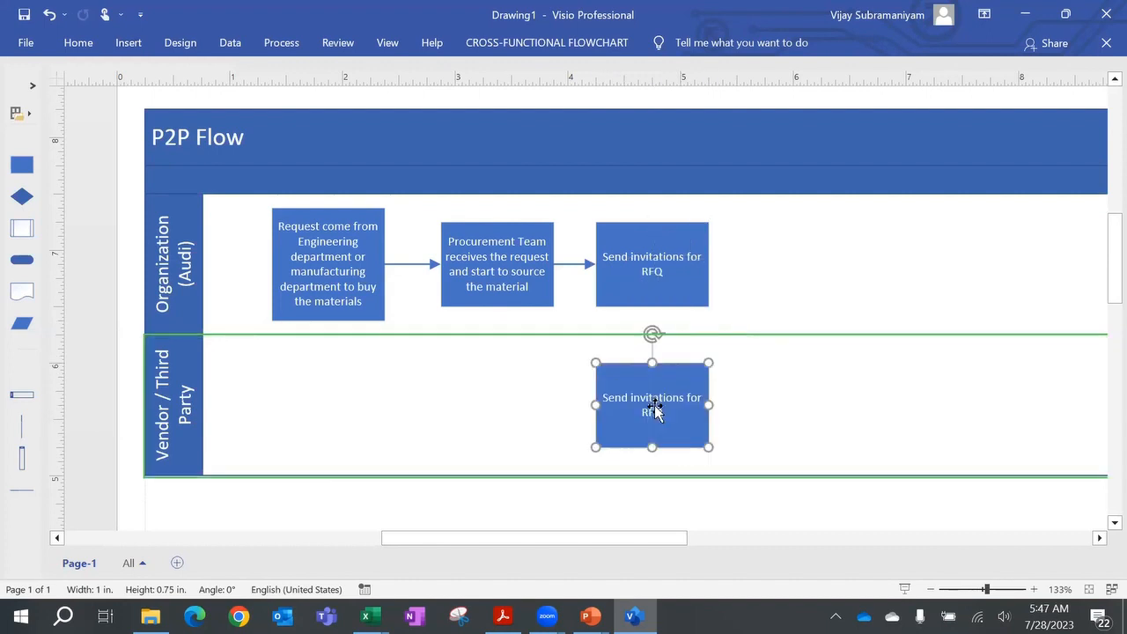
pyautogui.doubleClick(655, 410)
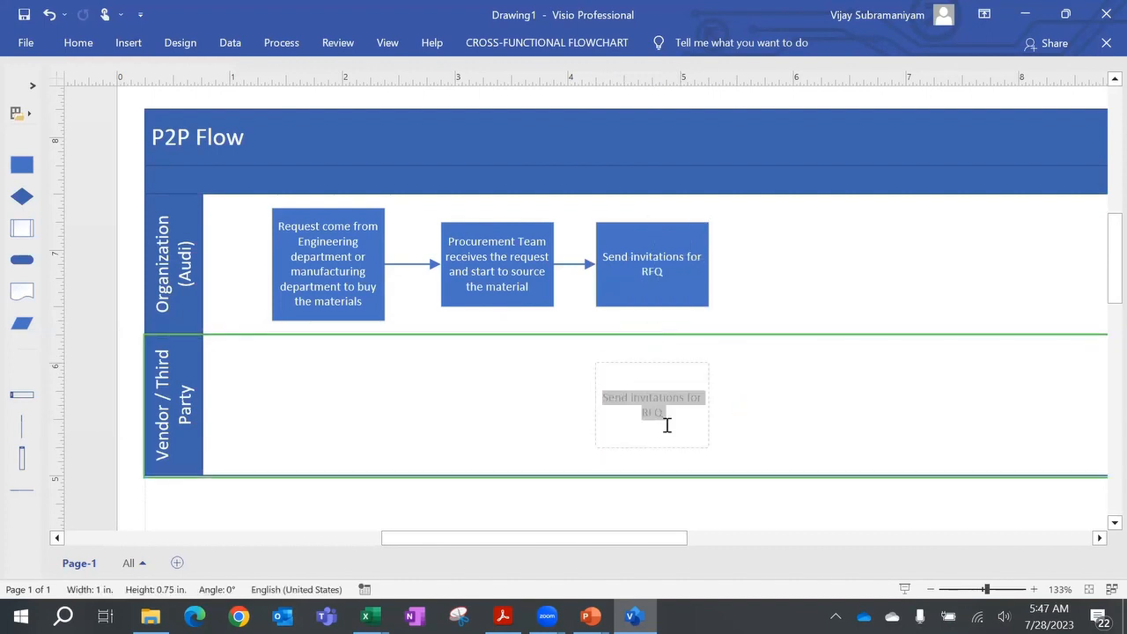
pyautogui.doubleClick(622, 403)
pyautogui.write('Vendors wi')
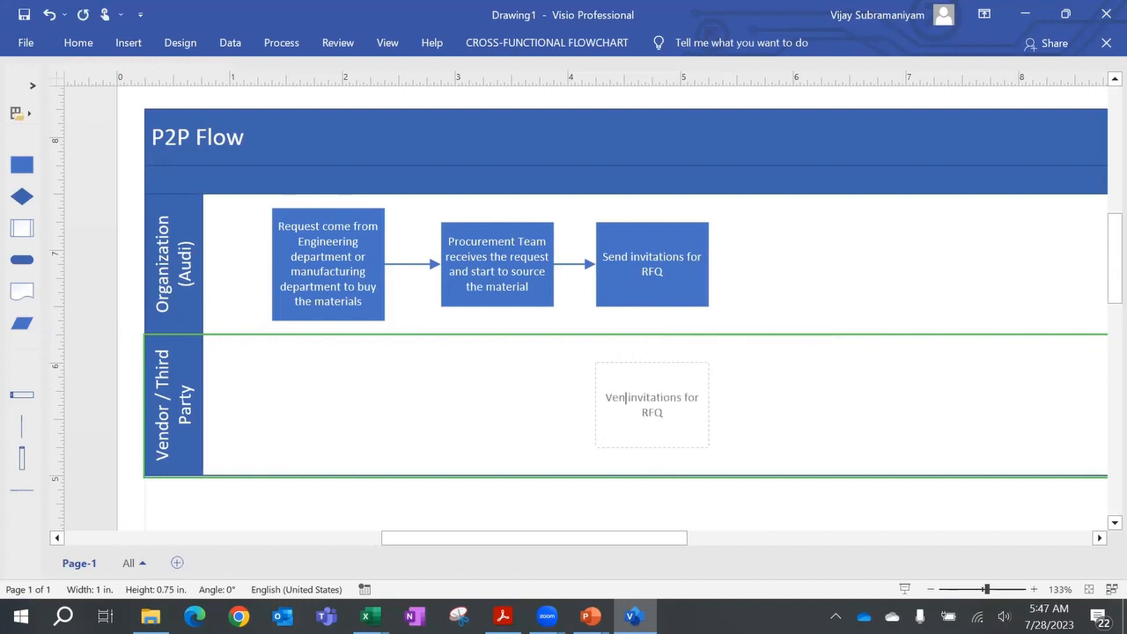
pyautogui.write('ll receive')
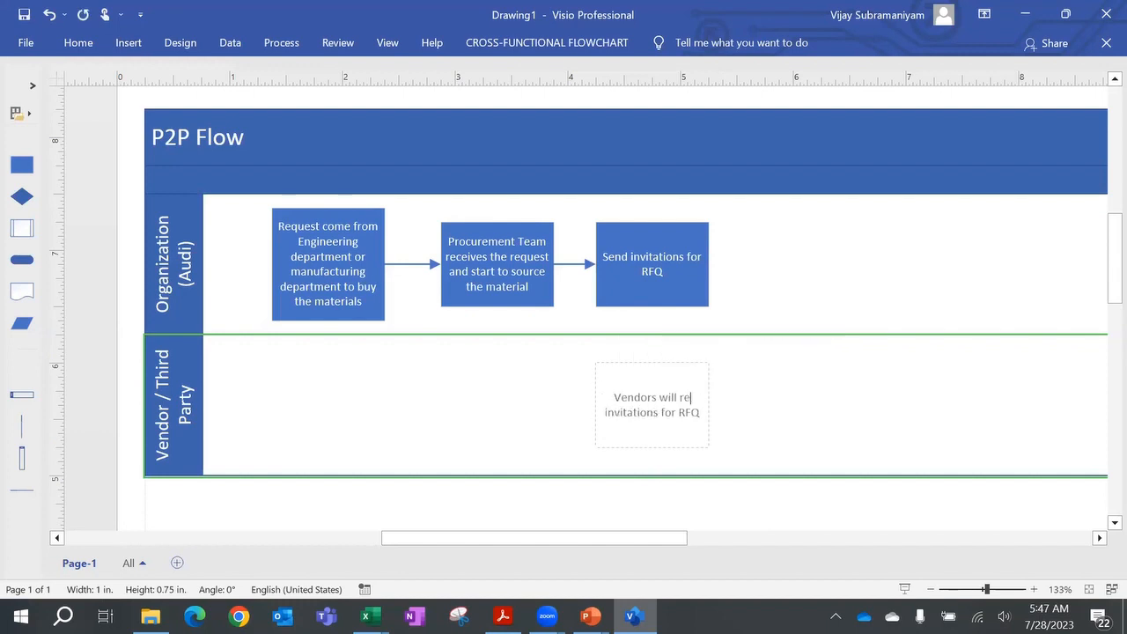
pyautogui.click(724, 420)
pyautogui.click(699, 426)
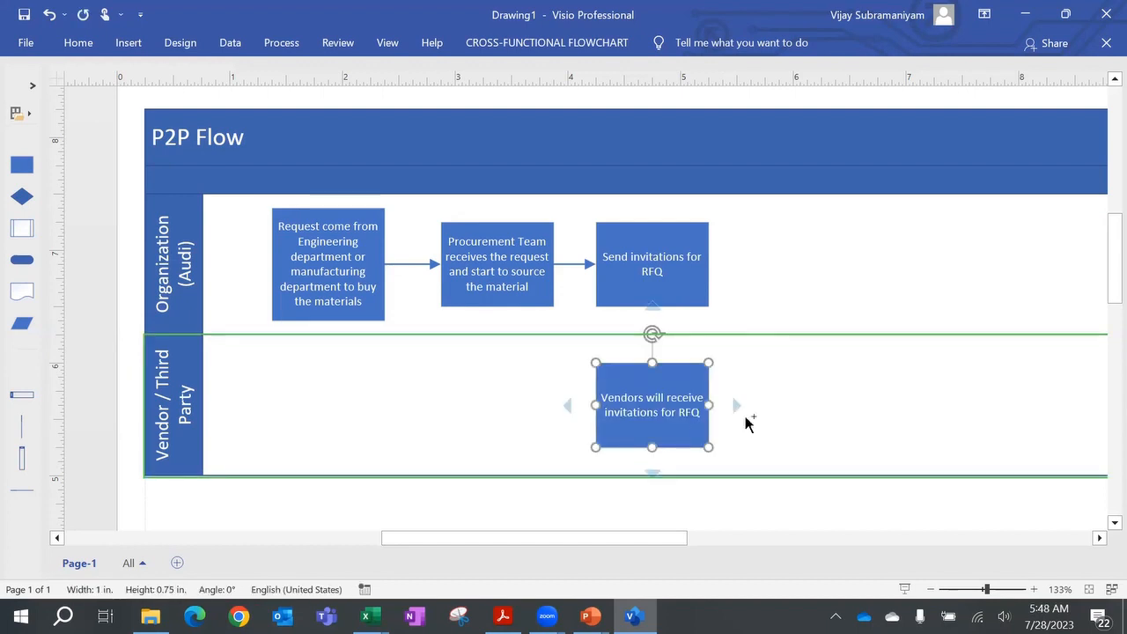